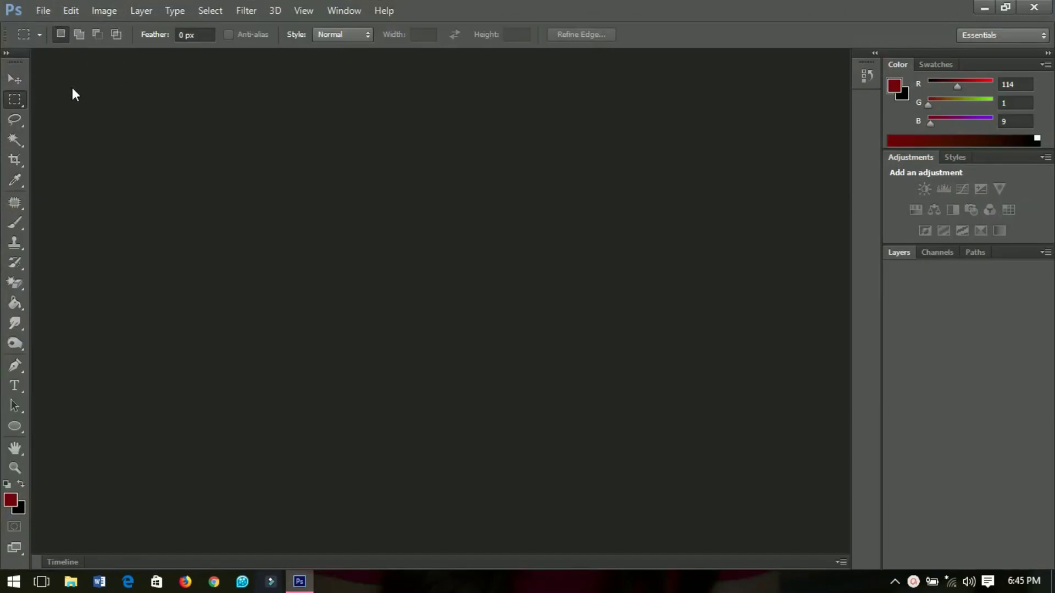
Create a new 1920 × 1080 pixel RGB document at 300 pixels/inch with a white background
{"action": "left_click", "coordinate": [48, 11]}
{"action": "left_click", "coordinate": [53, 28]}
{"action": "left_click_drag", "start_coordinate": [431, 78], "coordinate": [431, 141]}
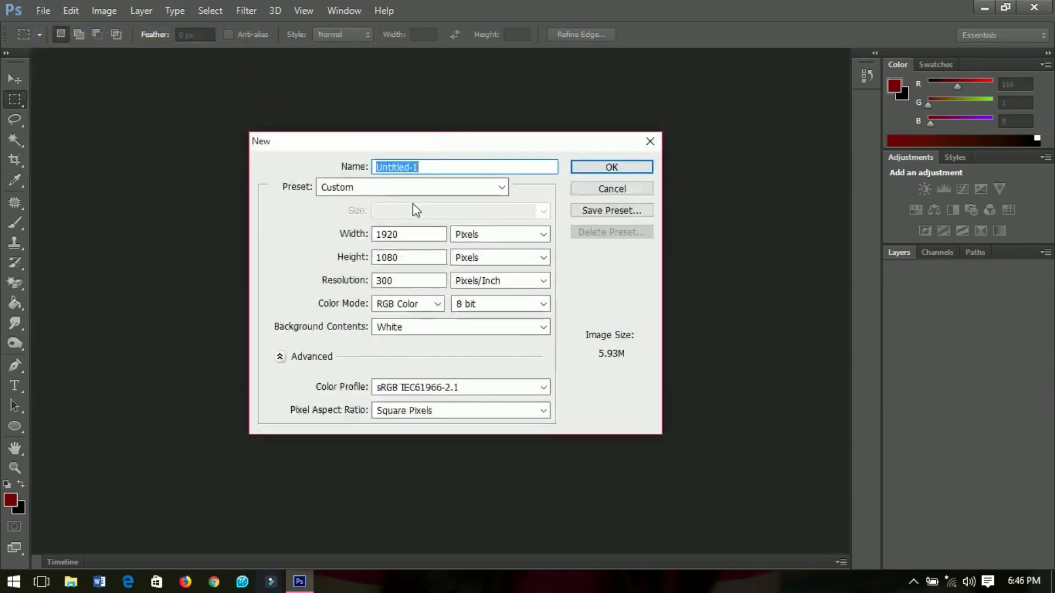
{"action": "double_click", "coordinate": [402, 234]}
{"action": "left_click_drag", "start_coordinate": [401, 258], "coordinate": [375, 260]}
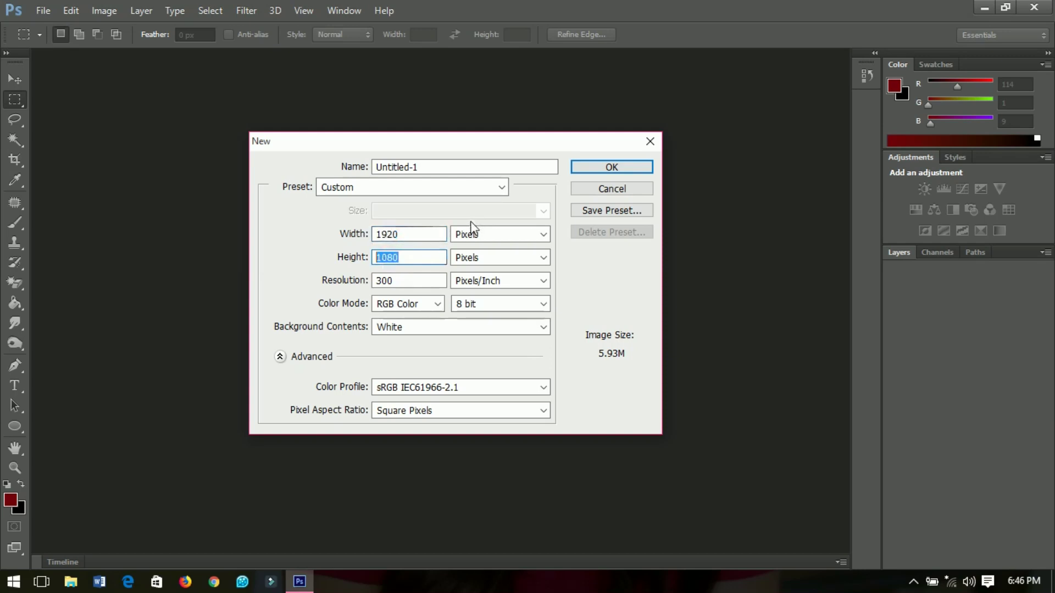
{"action": "left_click", "coordinate": [468, 142]}
{"action": "left_click_drag", "start_coordinate": [468, 142], "coordinate": [479, 110]}
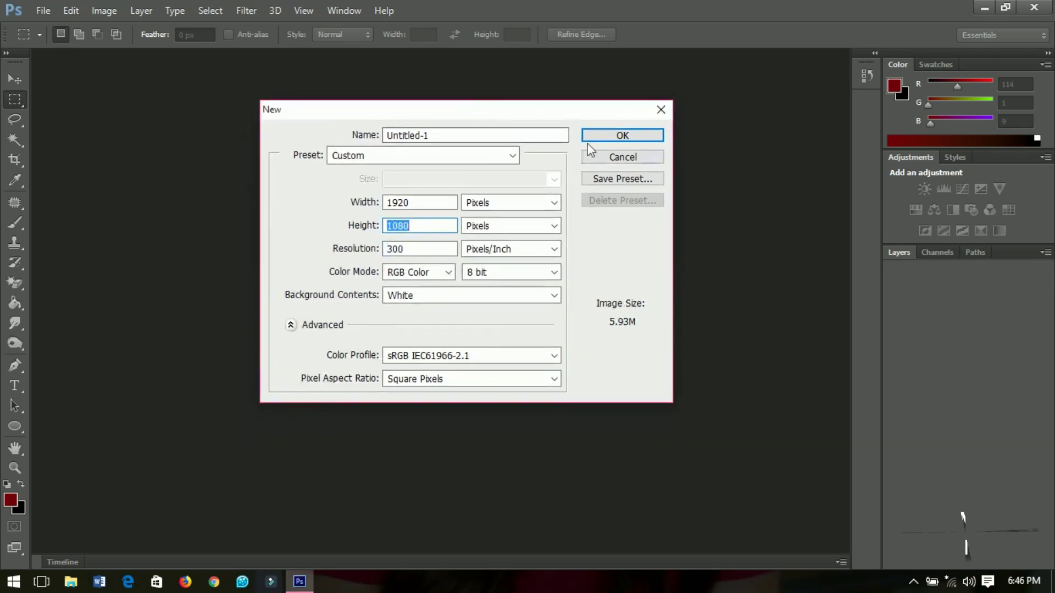
{"action": "left_click", "coordinate": [605, 137]}
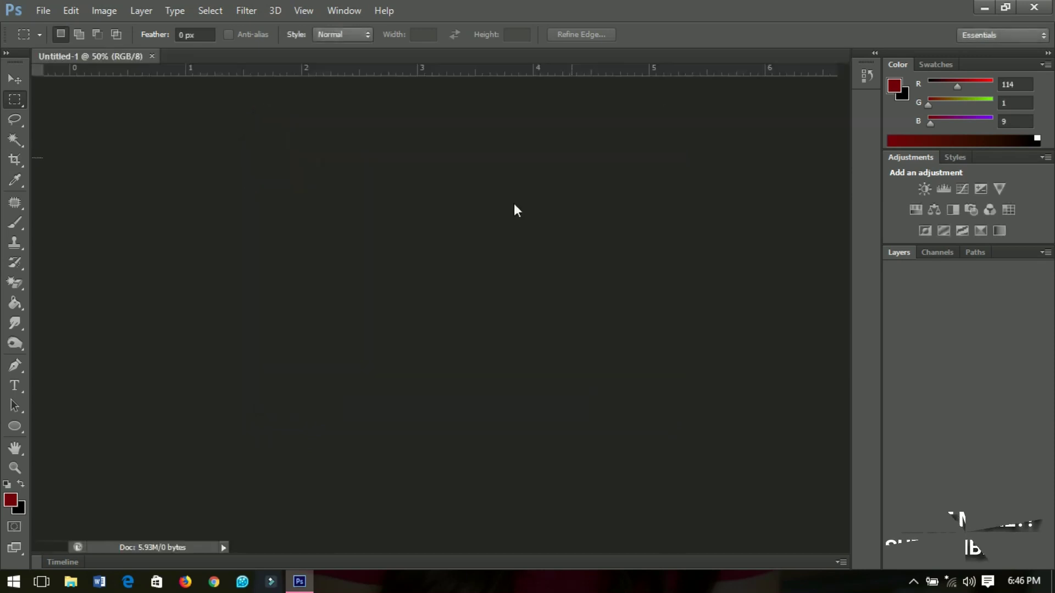
Place the image file ingrid-nilsen from New folder (2) into the blank document
{"action": "key", "text": "v"}
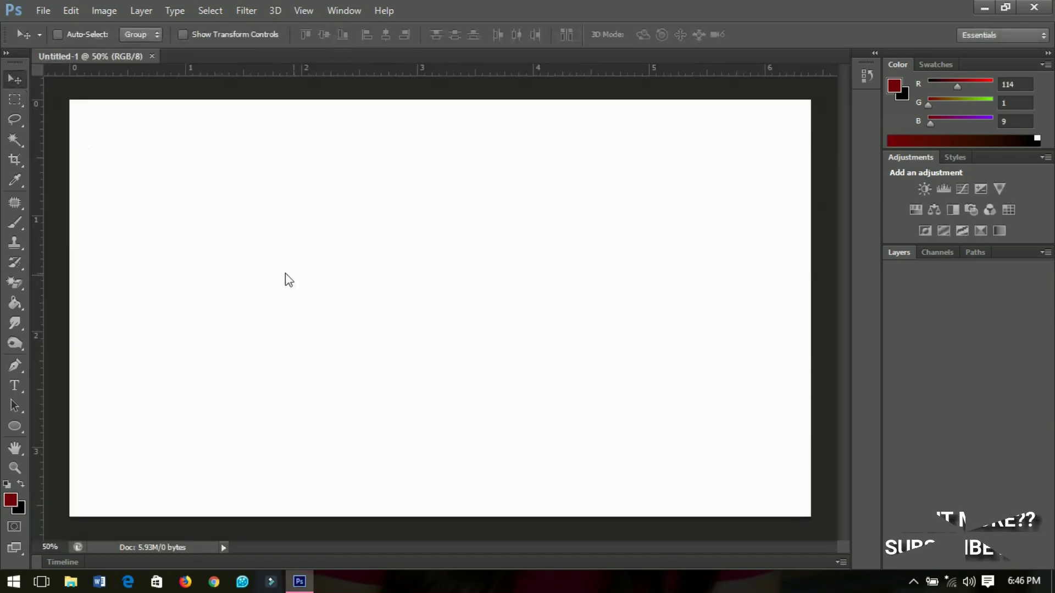
{"action": "scroll", "coordinate": [375, 291], "scroll_direction": "down", "scroll_amount": 1, "text": "alt"}
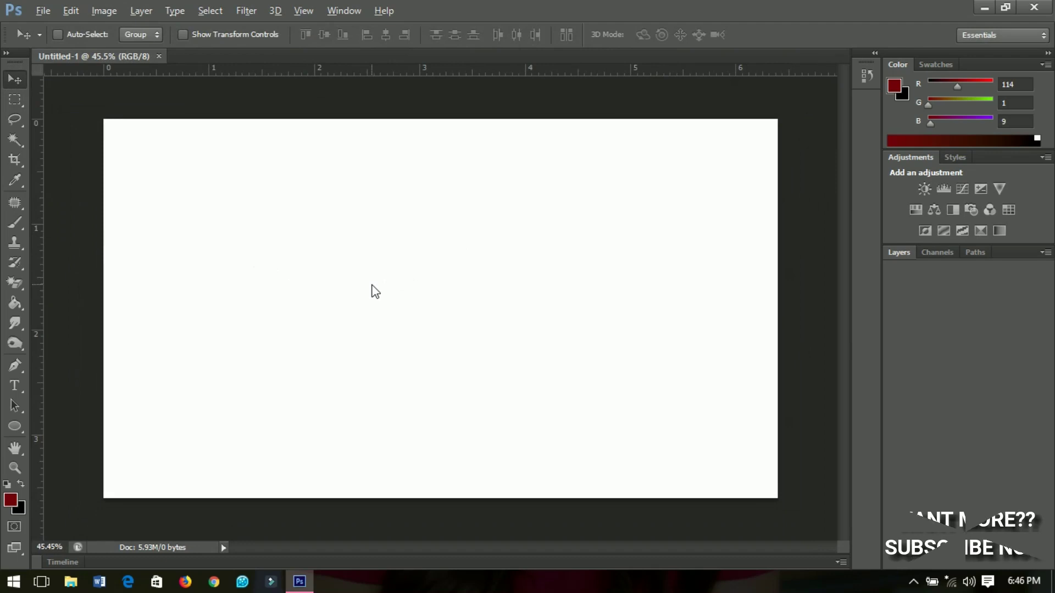
{"action": "left_click", "coordinate": [42, 11]}
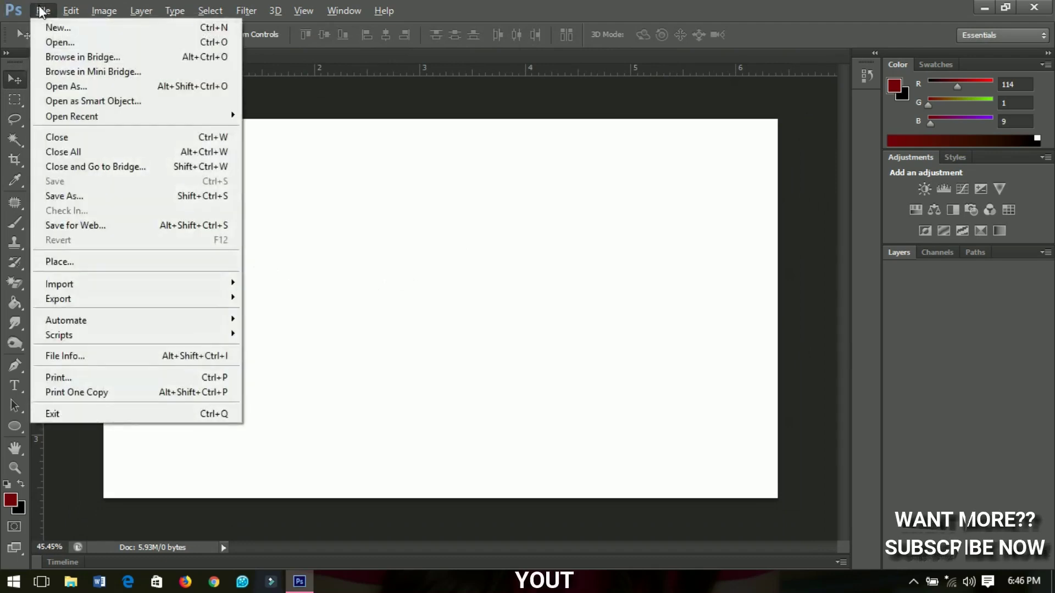
{"action": "left_click", "coordinate": [87, 264]}
{"action": "left_click", "coordinate": [189, 166]}
{"action": "double_click", "coordinate": [189, 166]}
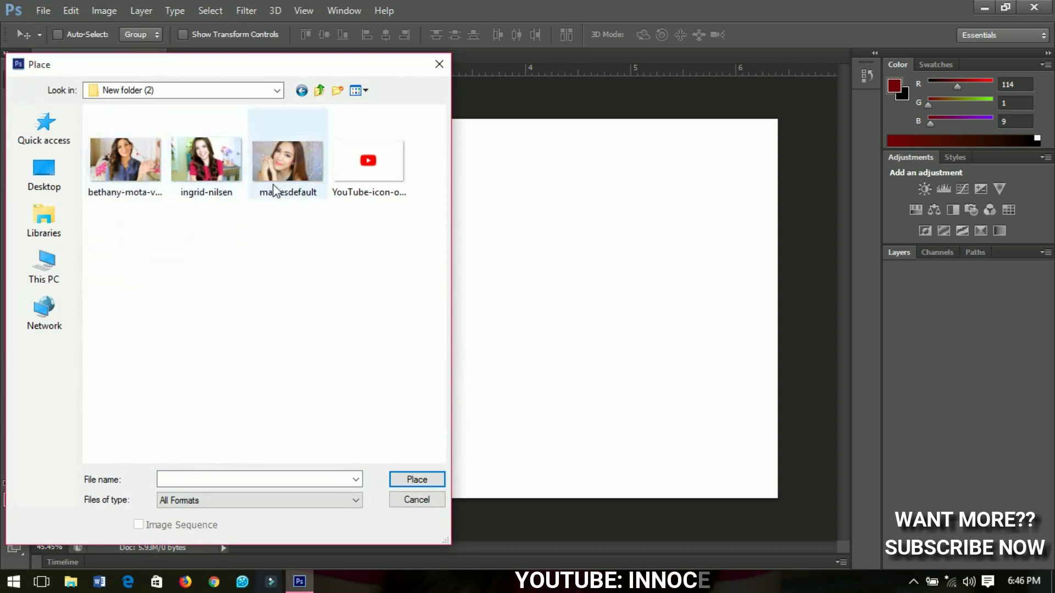
{"action": "left_click", "coordinate": [218, 174]}
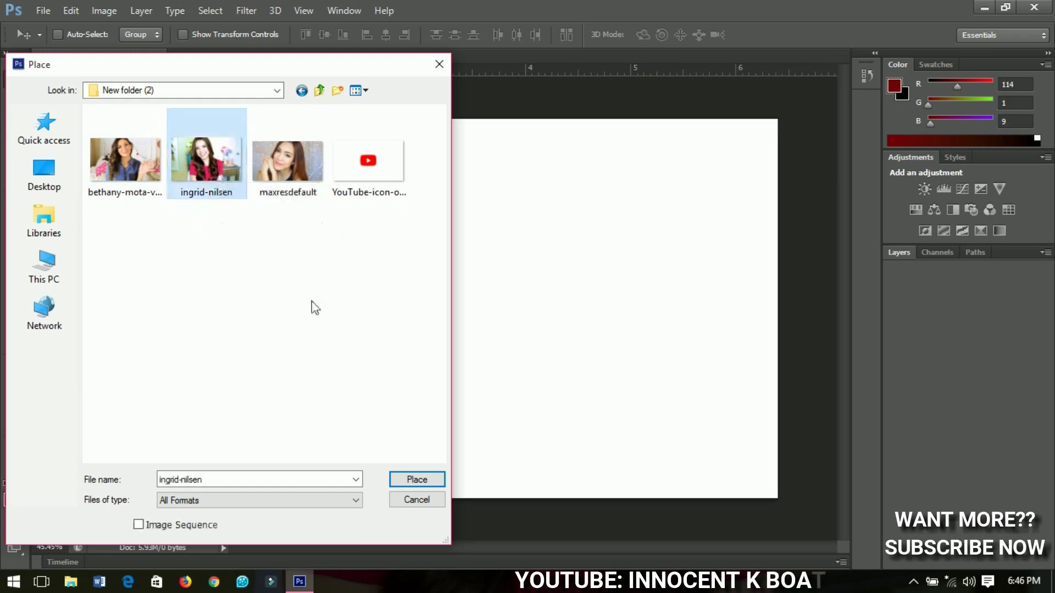
{"action": "left_click", "coordinate": [409, 484]}
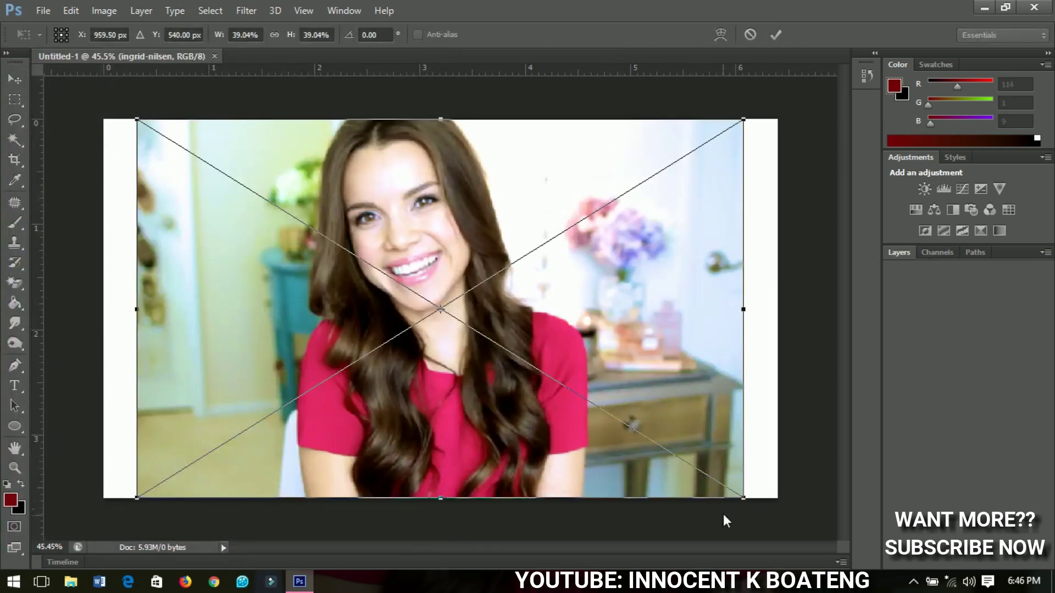
Scale the placed photo to 43.81% and position it at X 963 px, Y 599 px so it fills the canvas
{"action": "left_click_drag", "start_coordinate": [742, 499], "coordinate": [780, 520]}
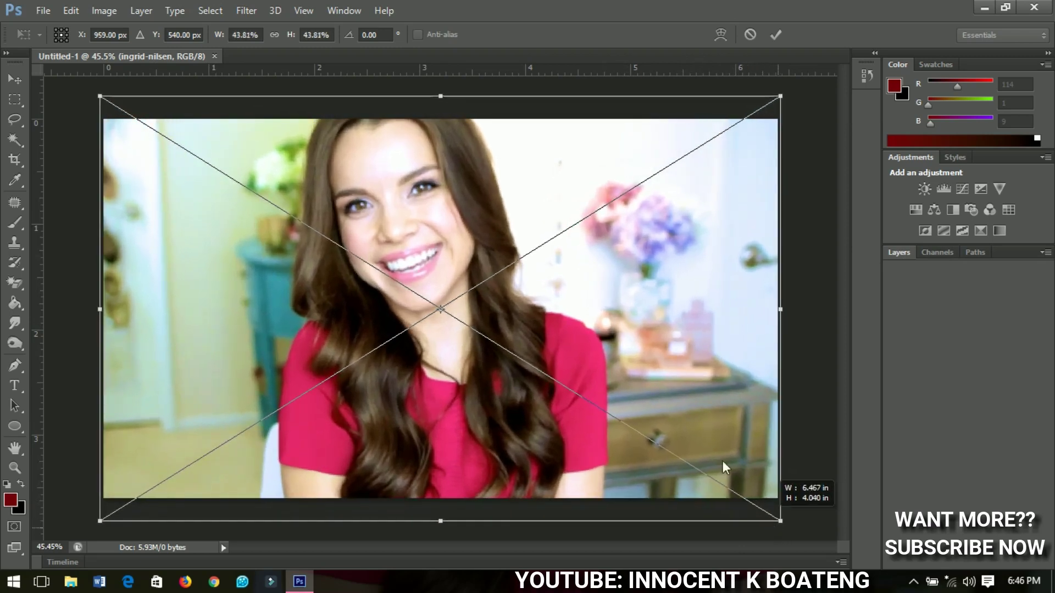
{"action": "left_click_drag", "start_coordinate": [473, 147], "coordinate": [477, 163]}
{"action": "key", "text": "Up"}
{"action": "key", "text": "Up"}
{"action": "key", "text": "Up"}
{"action": "key", "text": "Up"}
{"action": "key", "text": "Up"}
{"action": "key", "text": "Up"}
{"action": "key", "text": "Up"}
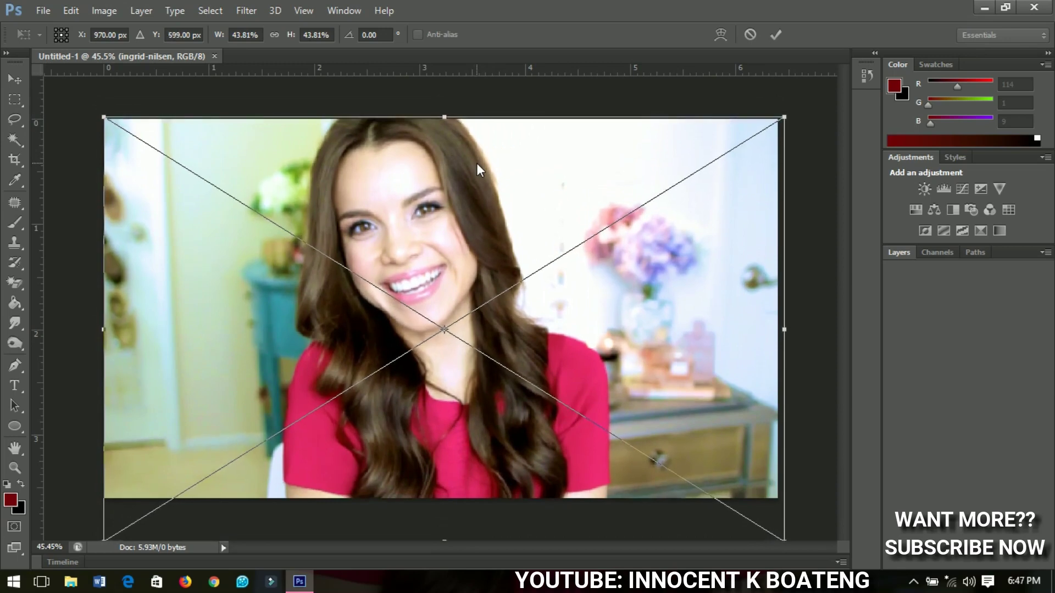
{"action": "key", "text": "Left"}
{"action": "key", "text": "Left"}
{"action": "key", "text": "Left"}
{"action": "key", "text": "Left"}
{"action": "key", "text": "Left"}
{"action": "key", "text": "Left"}
{"action": "key", "text": "Left"}
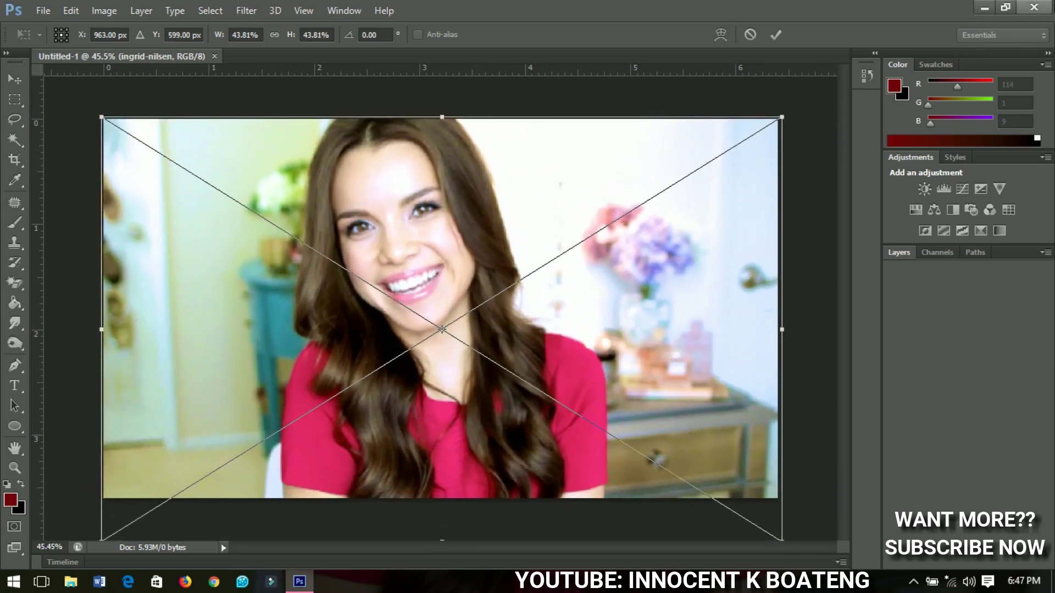
{"action": "left_click", "coordinate": [778, 34]}
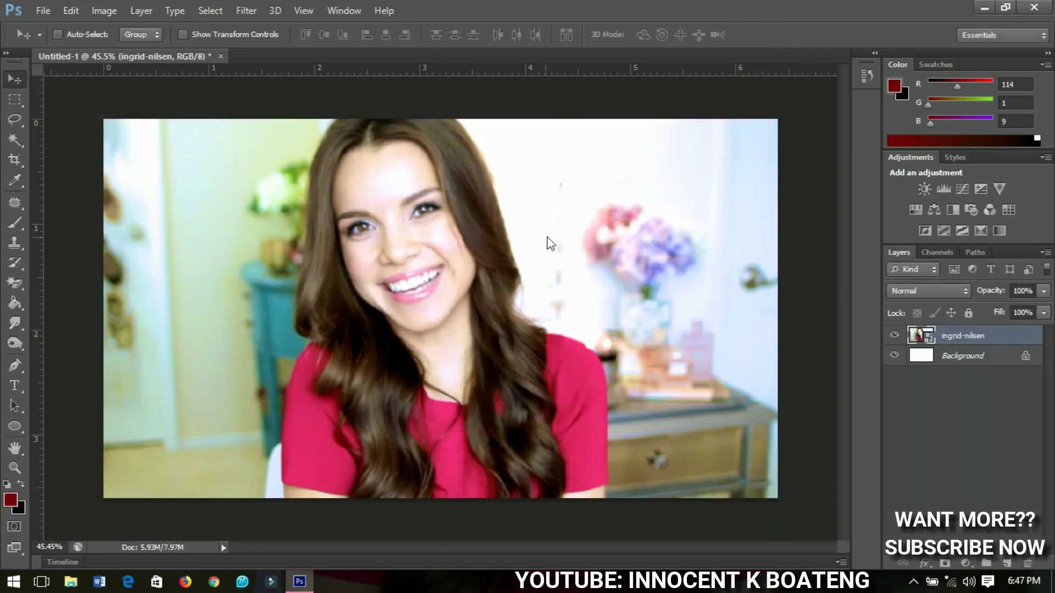
Rasterize the photo layer and apply Brightness/Contrast with brightness 6 and contrast 12
{"action": "right_click", "coordinate": [987, 336]}
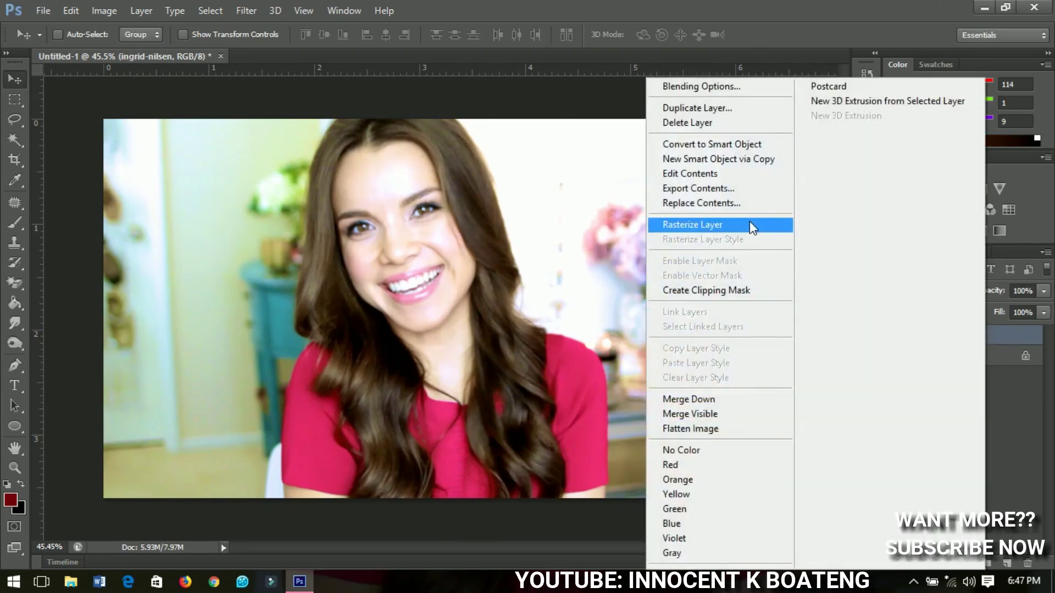
{"action": "left_click", "coordinate": [727, 222]}
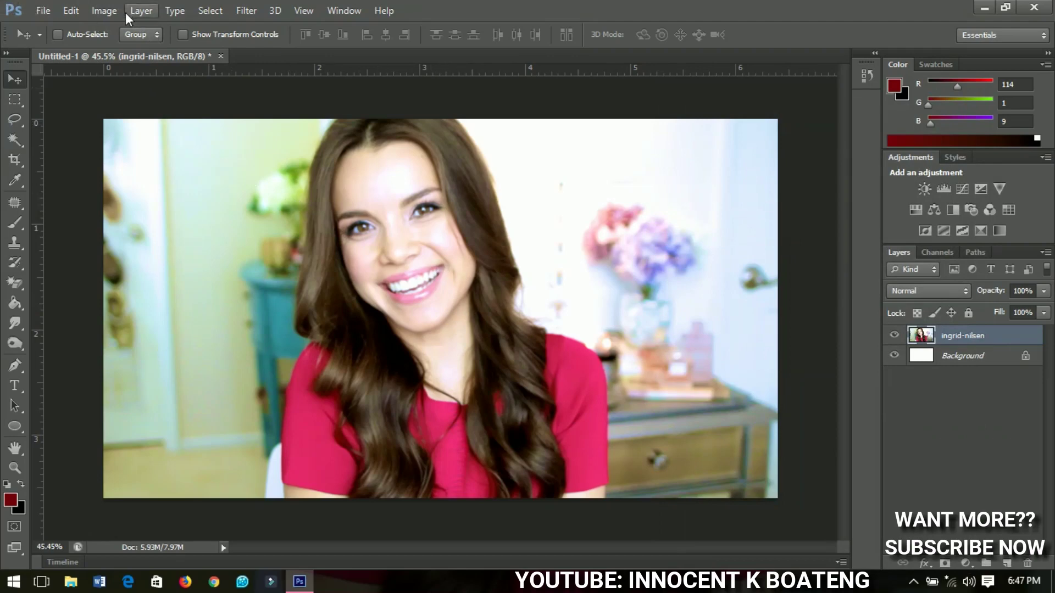
{"action": "left_click", "coordinate": [109, 10]}
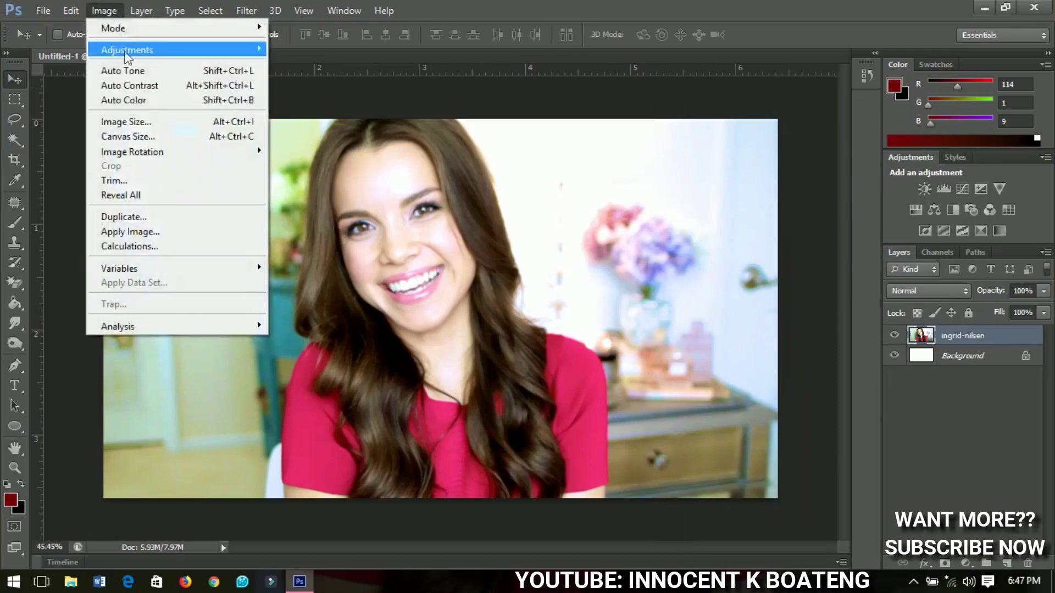
{"action": "mouse_move", "coordinate": [154, 50]}
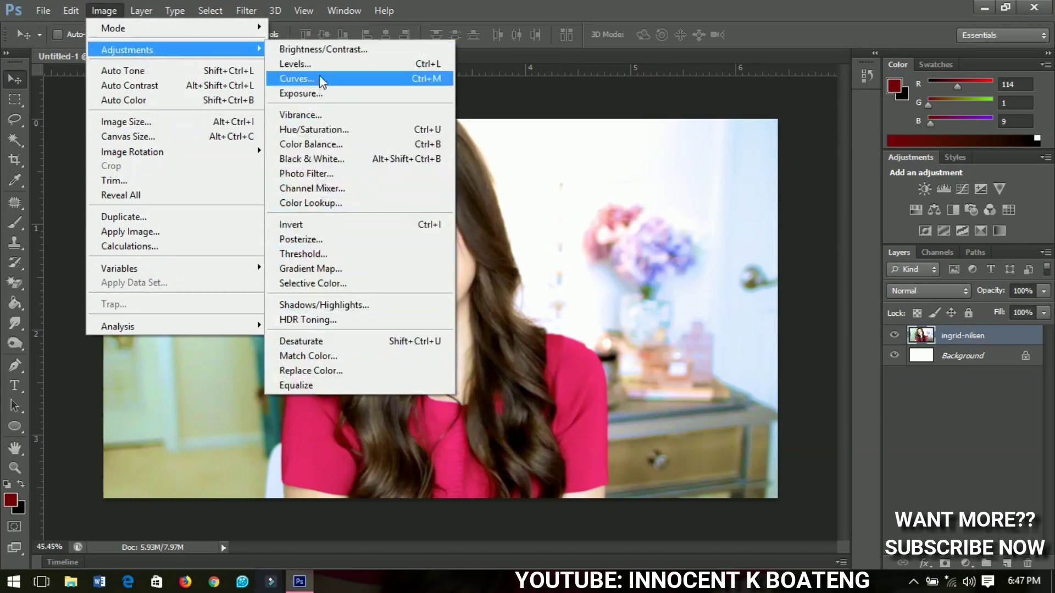
{"action": "left_click", "coordinate": [321, 52]}
{"action": "left_click_drag", "start_coordinate": [637, 160], "coordinate": [630, 194]}
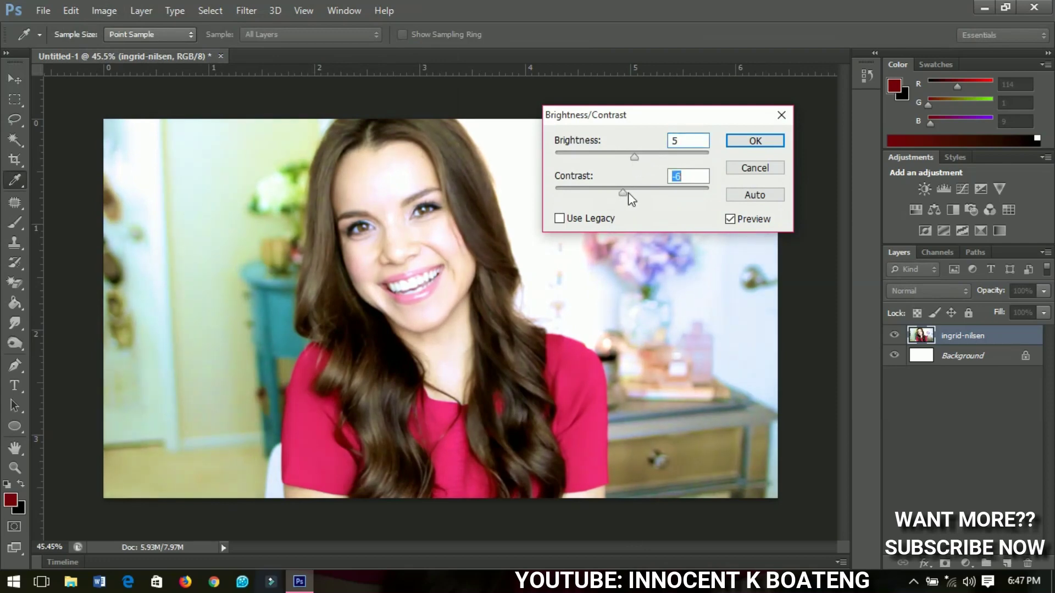
{"action": "left_click_drag", "start_coordinate": [634, 157], "coordinate": [635, 157]}
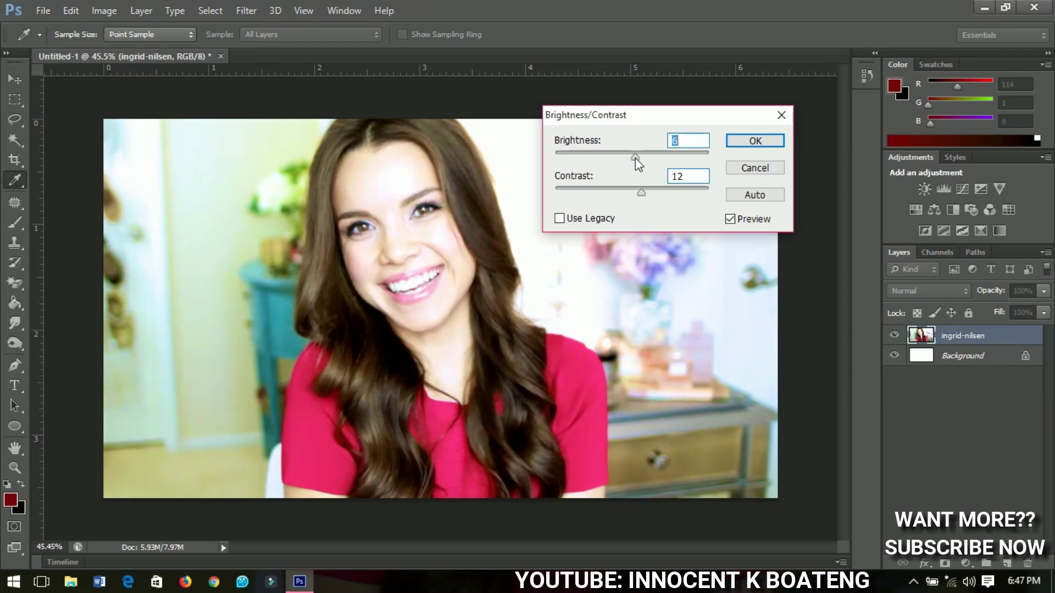
{"action": "left_click", "coordinate": [741, 142]}
Increase the photo's saturation slightly with a Hue/Saturation adjustment on the Master channel
{"action": "left_click", "coordinate": [116, 8]}
{"action": "mouse_move", "coordinate": [190, 51]}
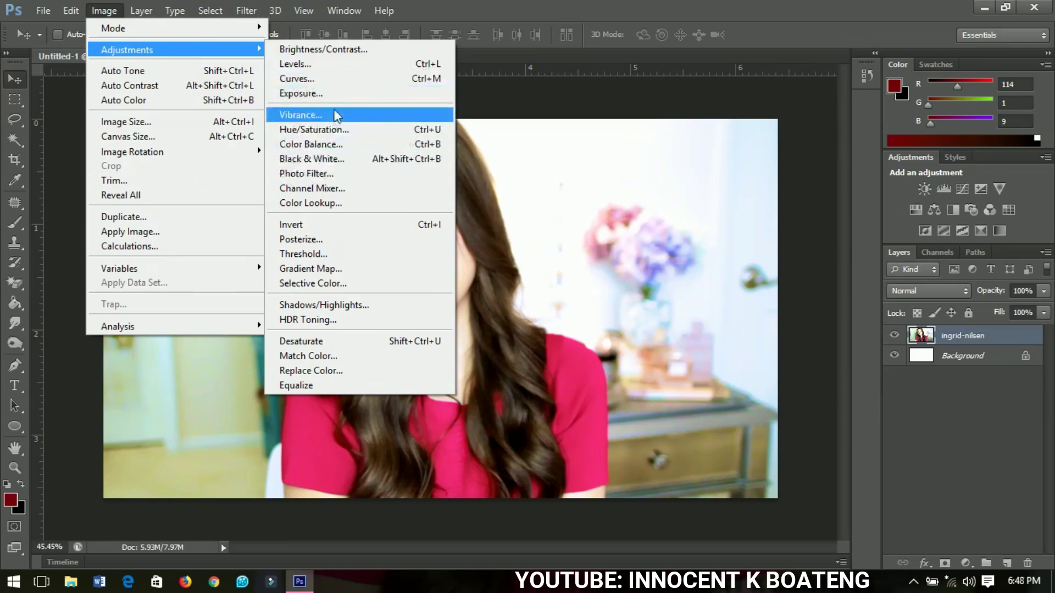
{"action": "left_click", "coordinate": [340, 130]}
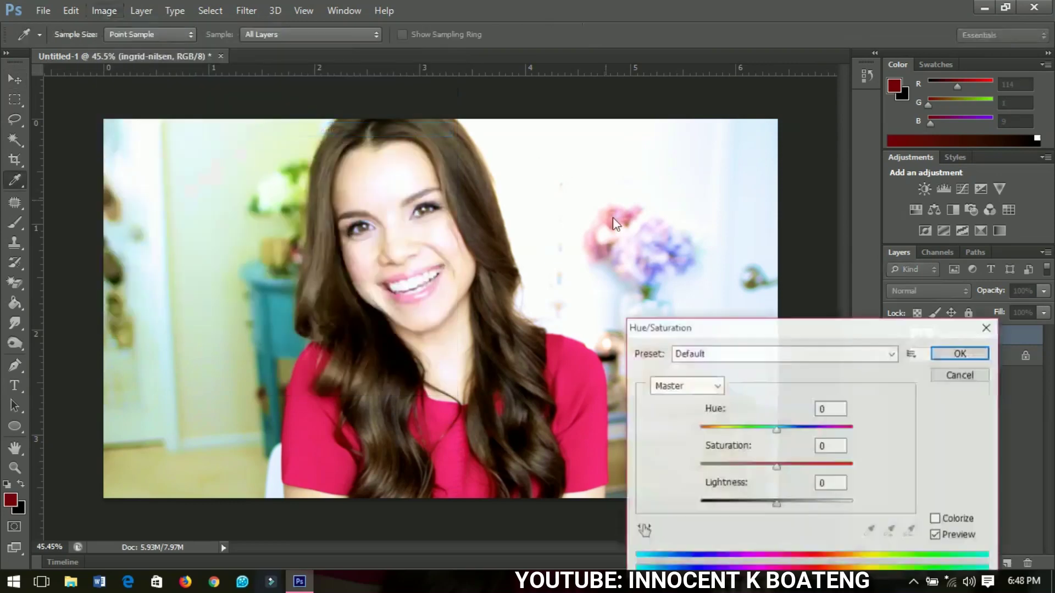
{"action": "left_click_drag", "start_coordinate": [673, 333], "coordinate": [679, 195]}
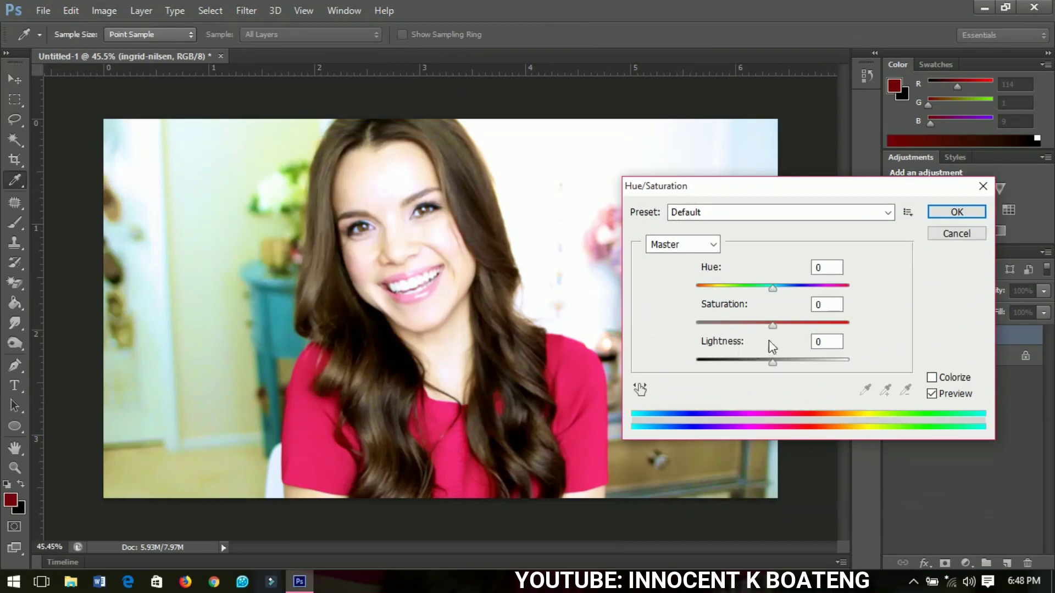
{"action": "left_click", "coordinate": [772, 326]}
{"action": "left_click_drag", "start_coordinate": [778, 326], "coordinate": [778, 327]}
{"action": "left_click", "coordinate": [955, 211]}
{"action": "key", "text": "v"}
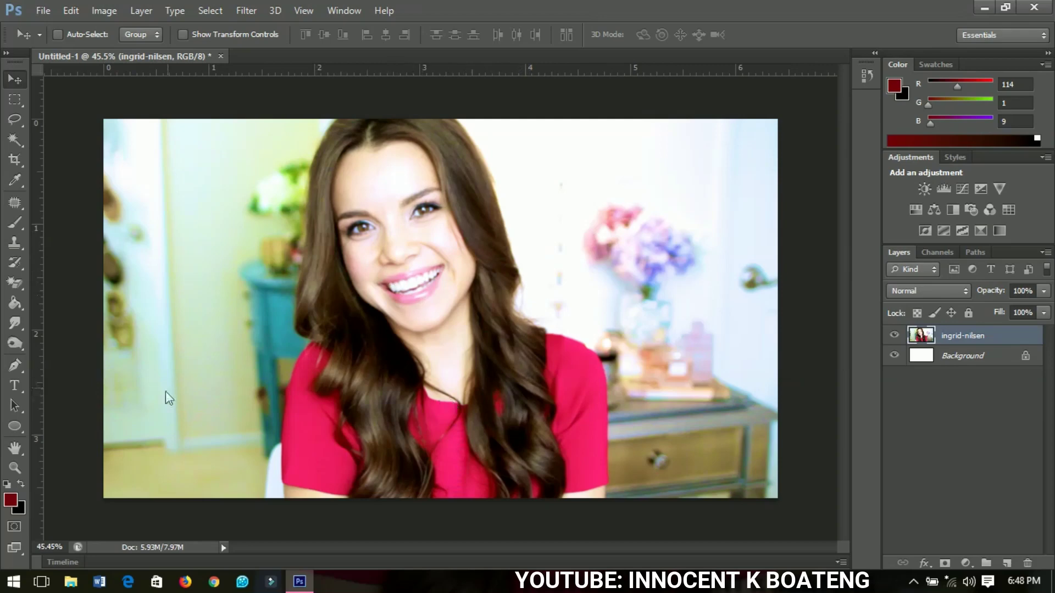
Draw a filled horizontal rectangle about 652 × 102 px over the bright wall in the photo's upper right
{"action": "left_click", "coordinate": [13, 426]}
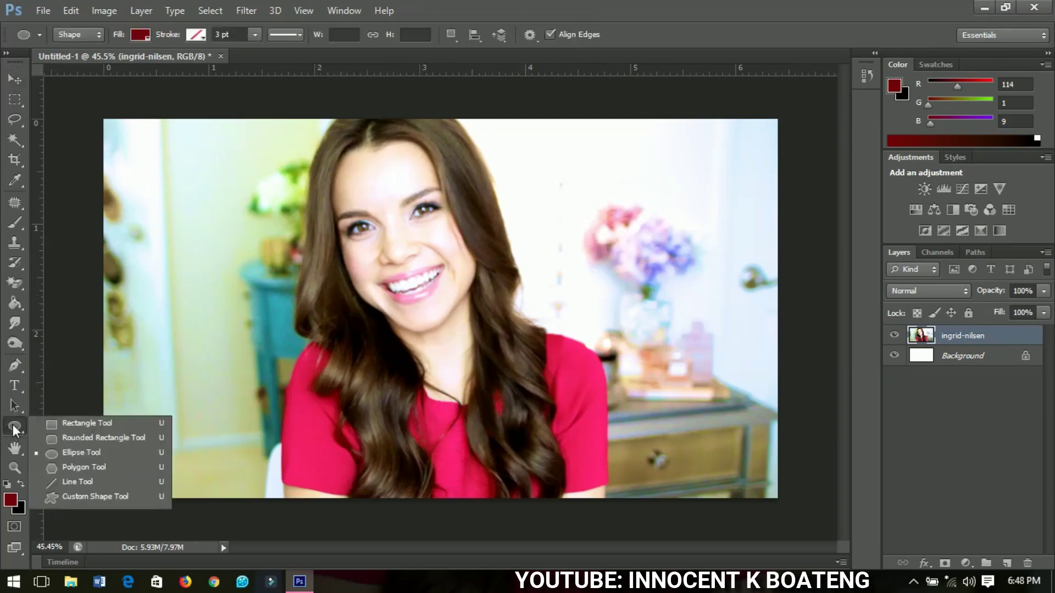
{"action": "left_click", "coordinate": [64, 425]}
{"action": "left_click_drag", "start_coordinate": [532, 148], "coordinate": [762, 184]}
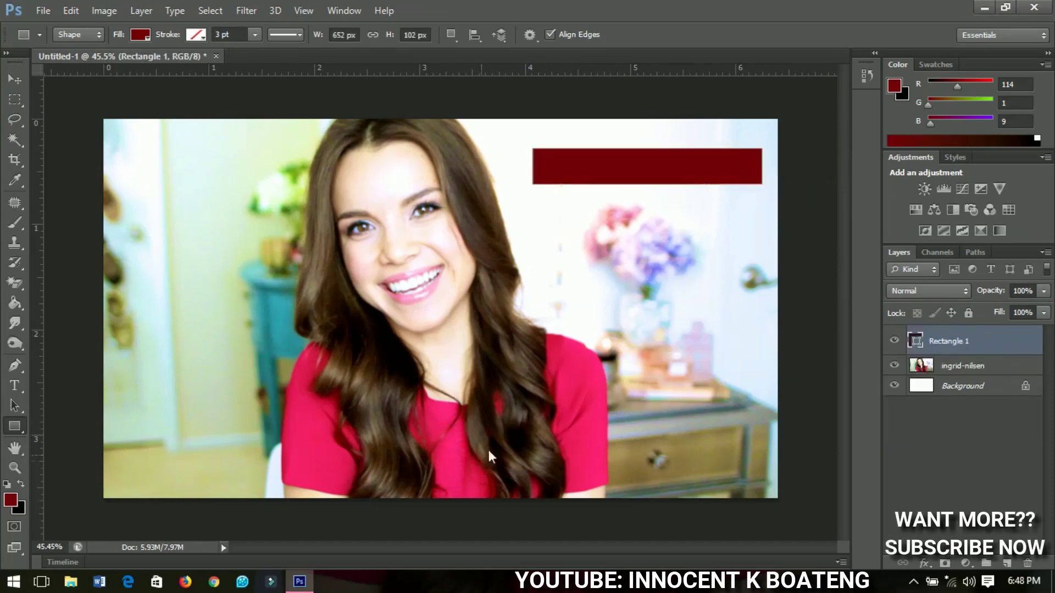
Recolor the rectangle's fill to pink ff236f by sampling the woman's shirt in the photo
{"action": "double_click", "coordinate": [915, 342]}
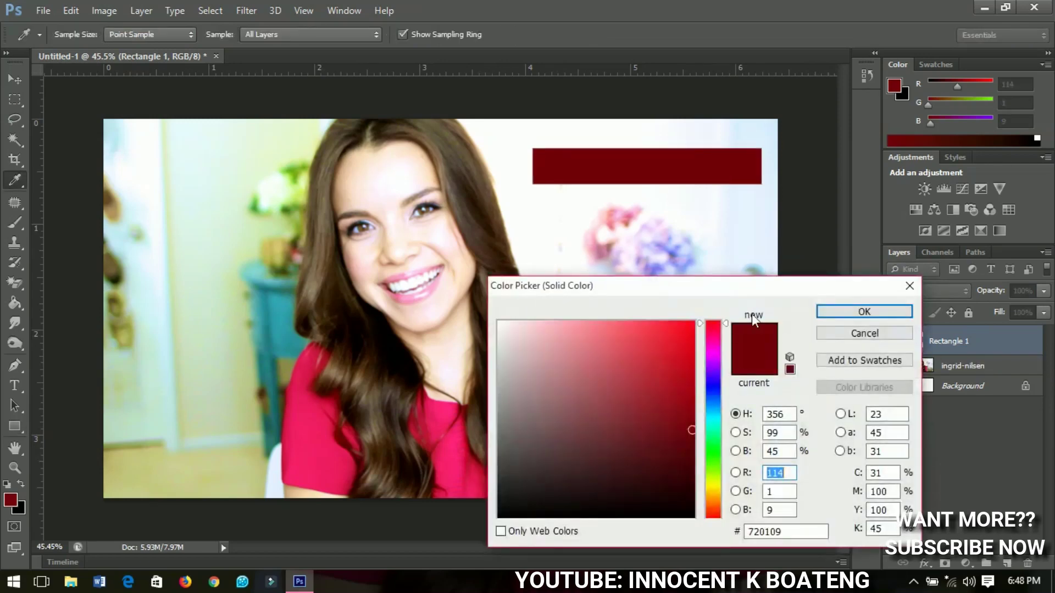
{"action": "left_click_drag", "start_coordinate": [736, 288], "coordinate": [835, 285]}
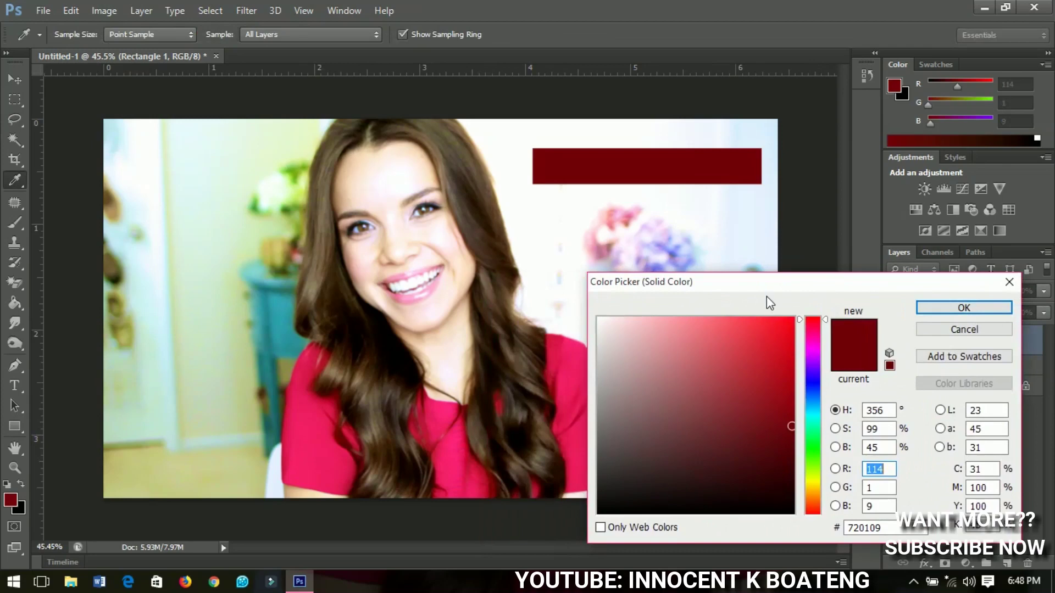
{"action": "left_click", "coordinate": [573, 373]}
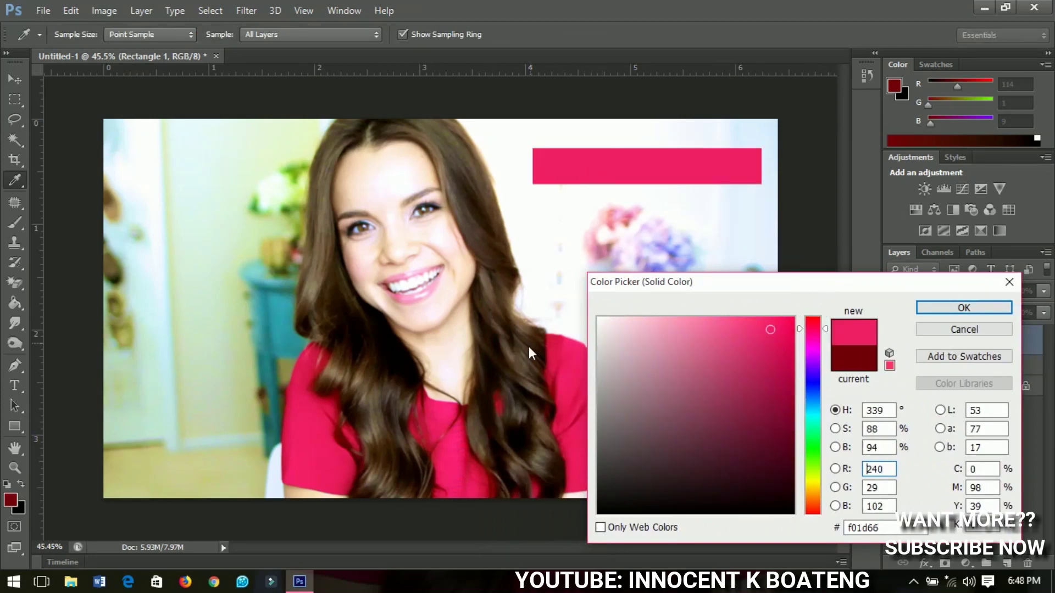
{"action": "left_click", "coordinate": [446, 416]}
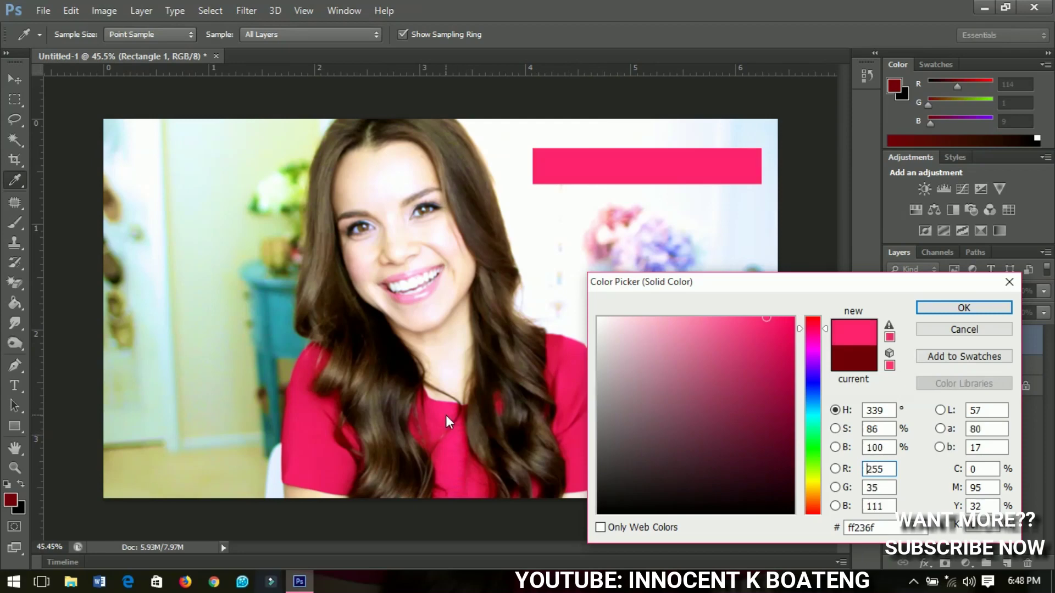
{"action": "left_click", "coordinate": [944, 311]}
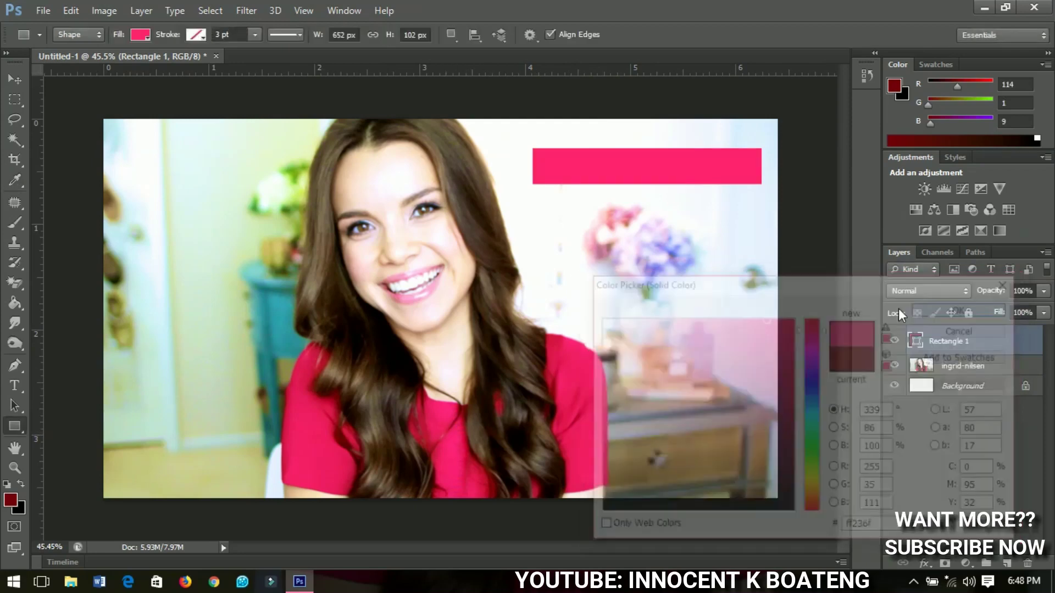
{"action": "left_click", "coordinate": [11, 76]}
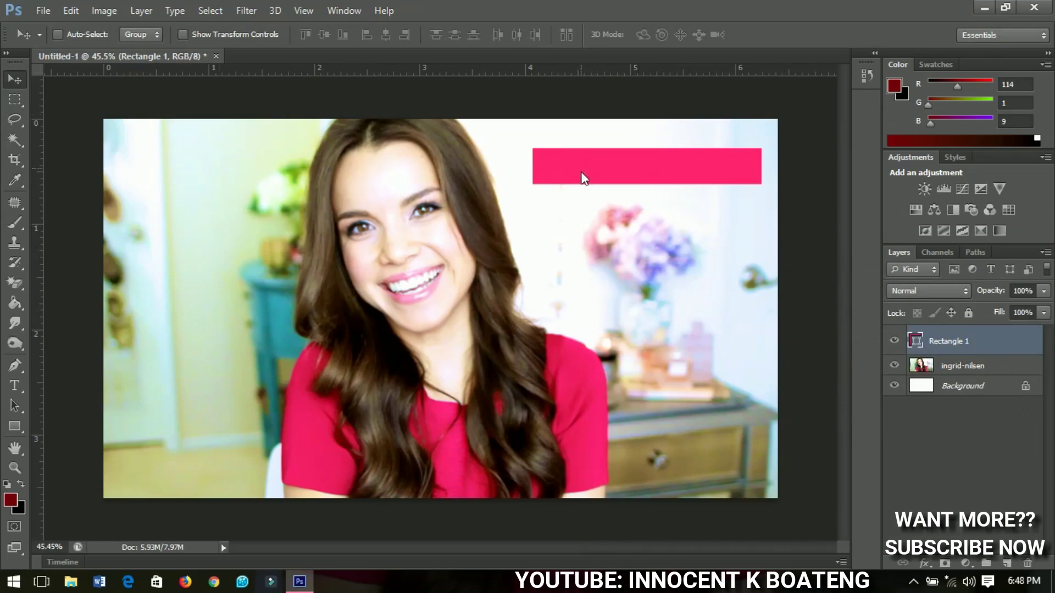
Set up the Type tool with the Bebas font and a white ffffff text color
{"action": "left_click", "coordinate": [14, 387]}
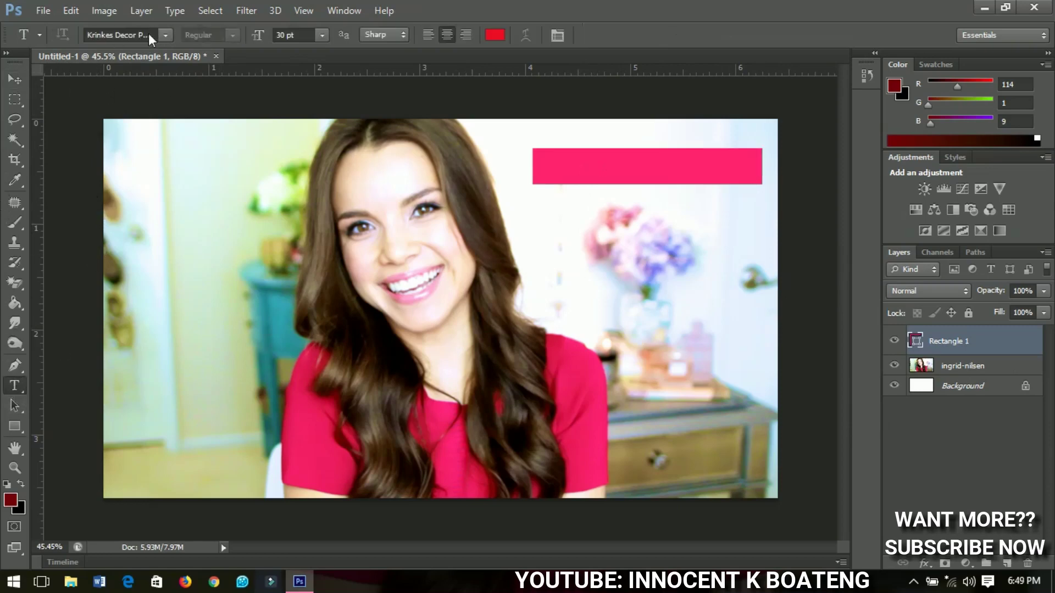
{"action": "left_click", "coordinate": [146, 35]}
{"action": "type", "text": "Beba"}
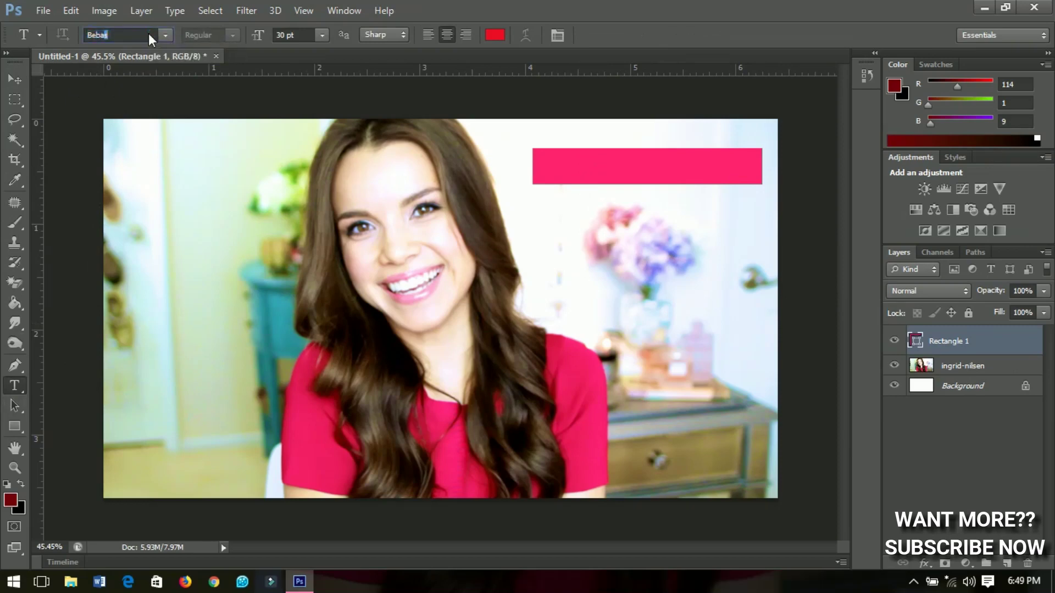
{"action": "type", "text": "s"}
{"action": "left_click", "coordinate": [494, 34]}
{"action": "left_click_drag", "start_coordinate": [632, 405], "coordinate": [594, 310]}
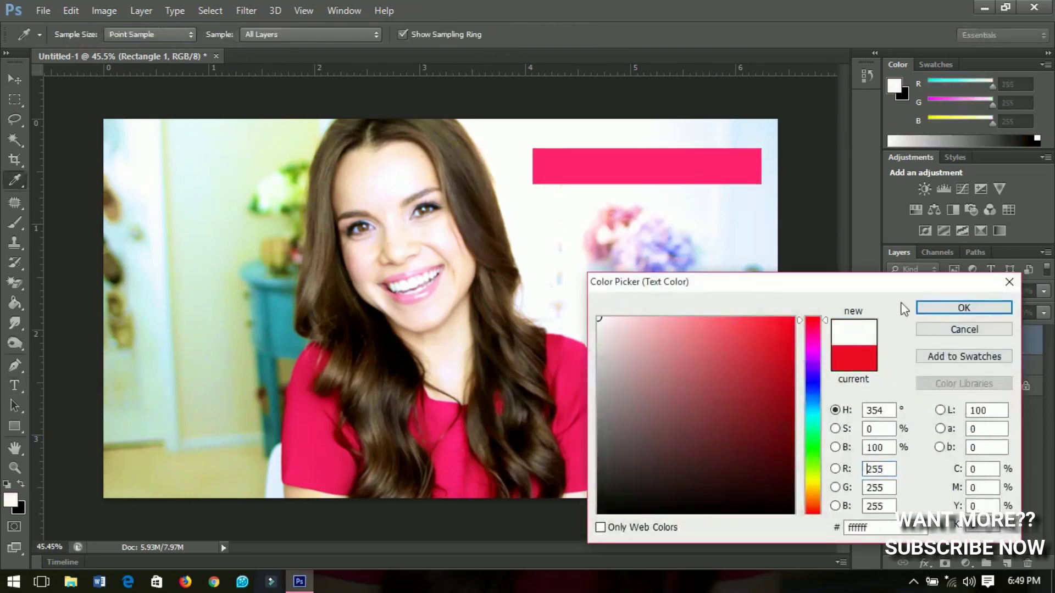
{"action": "left_click", "coordinate": [928, 308]}
Add the text HOW TO MAKE near the pink banner in the photo's upper right
{"action": "left_click", "coordinate": [593, 216]}
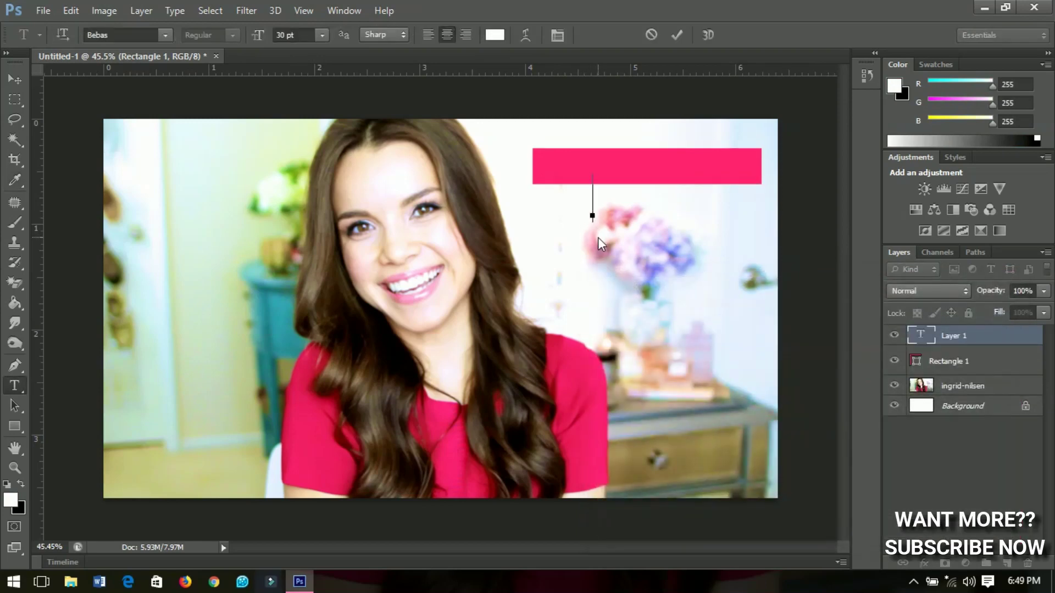
{"action": "type", "text": "HOW"}
{"action": "type", "text": " TO"}
{"action": "type", "text": " MAEK"}
{"action": "key", "text": "BackSpace"}
{"action": "key", "text": "BackSpace"}
{"action": "type", "text": "KE"}
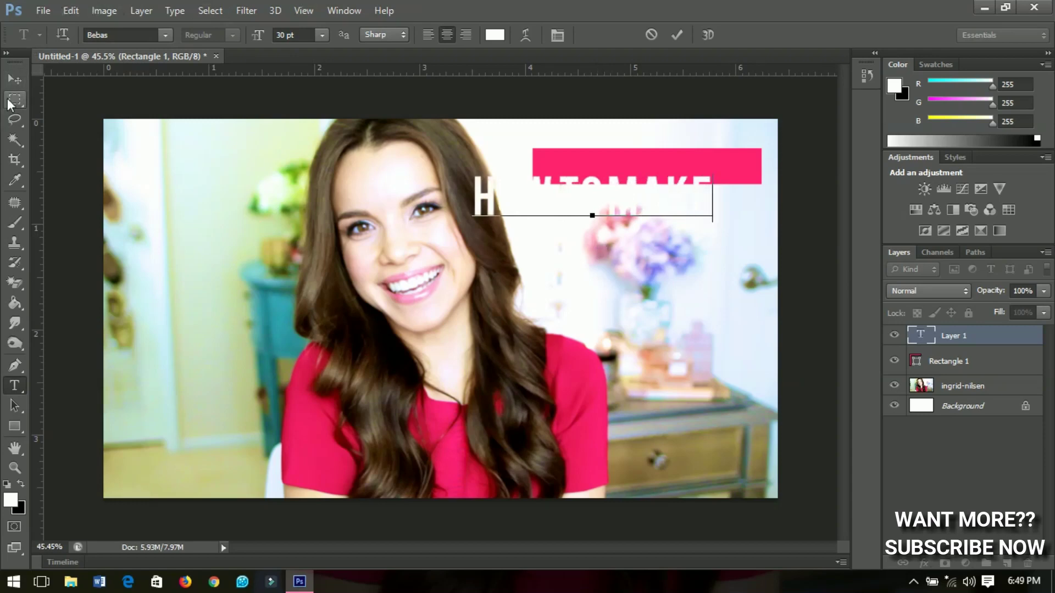
{"action": "left_click", "coordinate": [14, 80]}
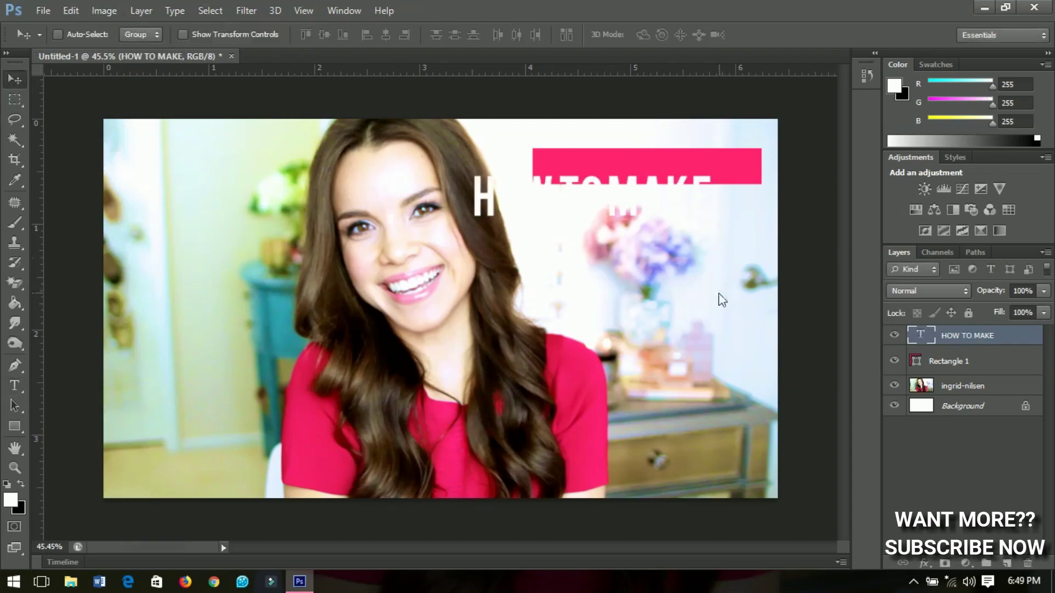
Scale down the HOW TO MAKE text and position it inside the pink banner
{"action": "key", "text": "ctrl+t"}
{"action": "left_click_drag", "start_coordinate": [711, 223], "coordinate": [745, 188]}
{"action": "key", "text": "Return"}
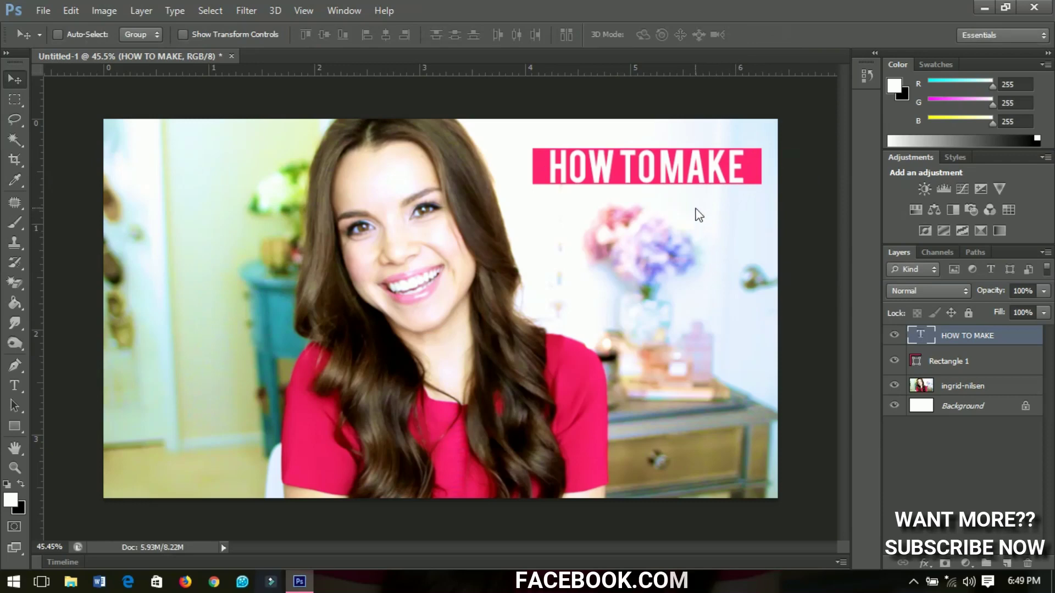
Give the HOW TO MAKE text layer a 3 px outside black Stroke style, leaving Bevel & Emboss off
{"action": "right_click", "coordinate": [958, 335]}
{"action": "left_click", "coordinate": [715, 98]}
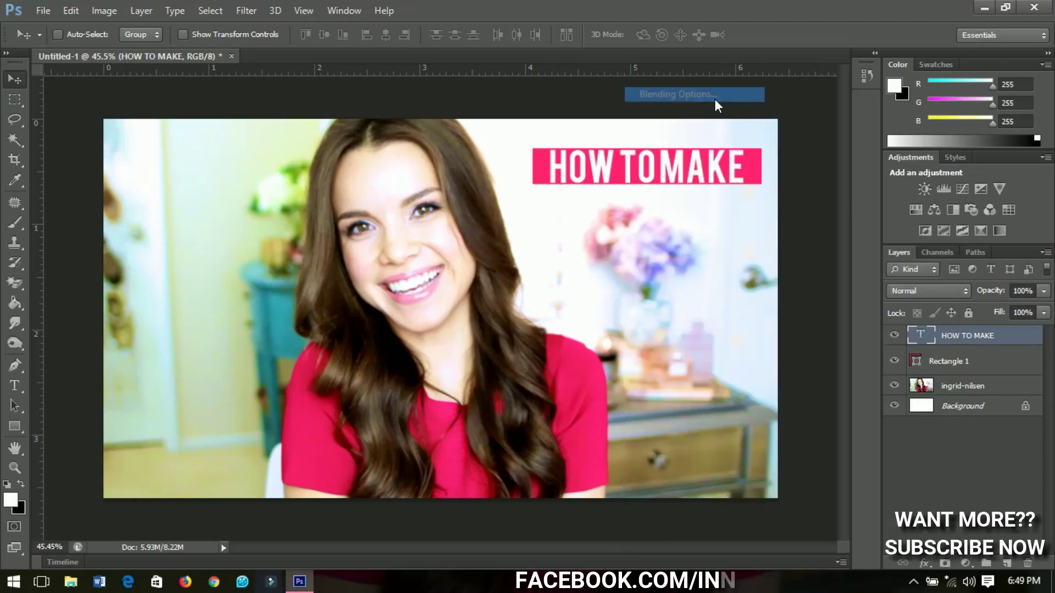
{"action": "left_click_drag", "start_coordinate": [720, 156], "coordinate": [244, 205]}
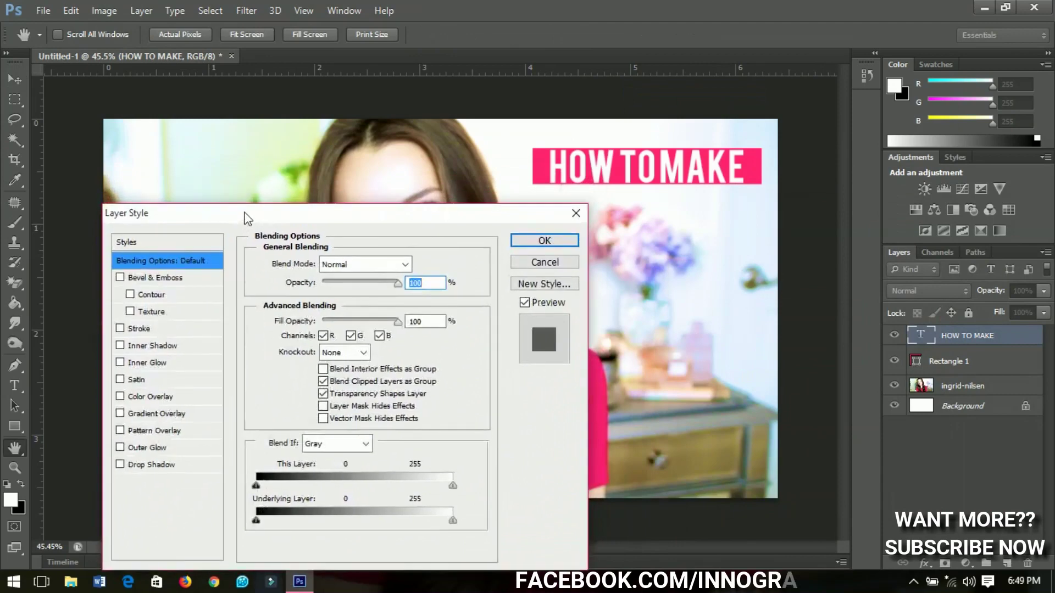
{"action": "left_click", "coordinate": [142, 281]}
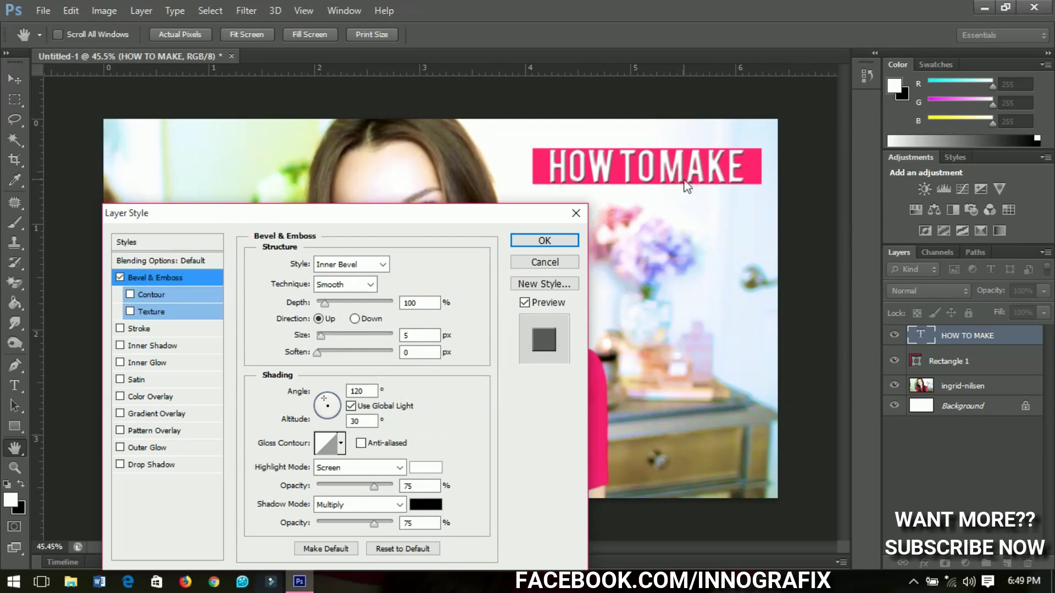
{"action": "left_click", "coordinate": [120, 277]}
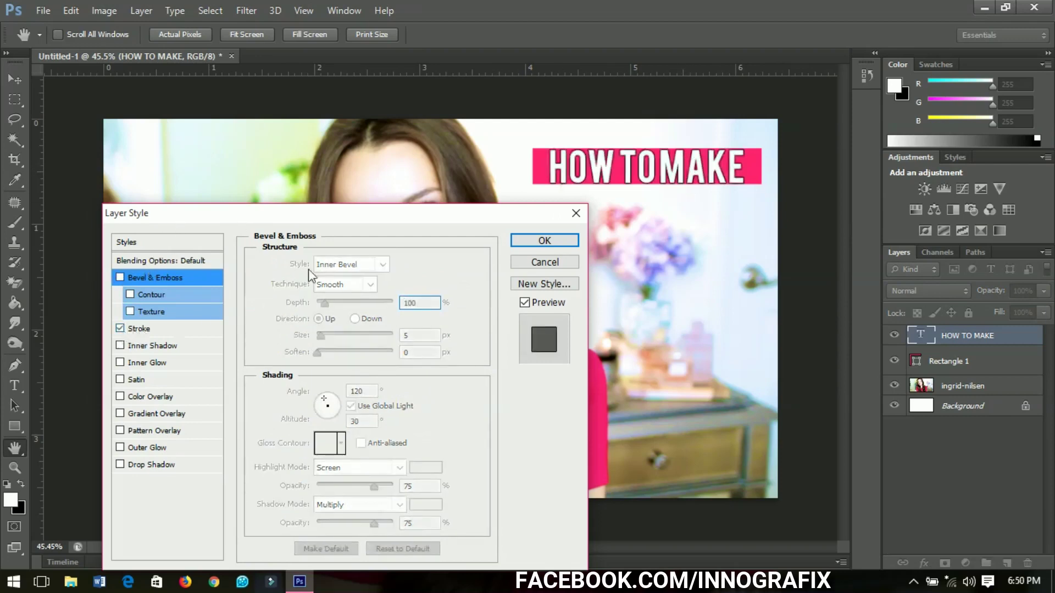
{"action": "left_click", "coordinate": [141, 329]}
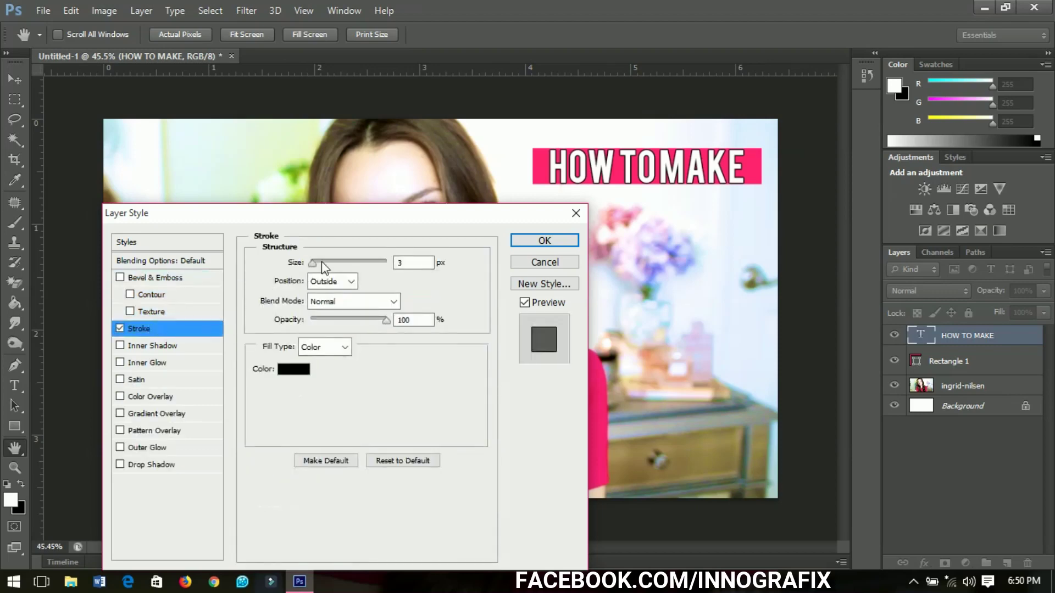
Try an olive 726828 color for the text's stroke and return it to black
{"action": "left_click", "coordinate": [297, 368]}
{"action": "mouse_move", "coordinate": [712, 326]}
{"action": "left_mouse_down"}
{"action": "mouse_move", "coordinate": [777, 326]}
{"action": "mouse_move", "coordinate": [694, 431]}
{"action": "mouse_move", "coordinate": [614, 482]}
{"action": "mouse_move", "coordinate": [725, 487]}
{"action": "left_mouse_up"}
{"action": "left_click", "coordinate": [811, 486]}
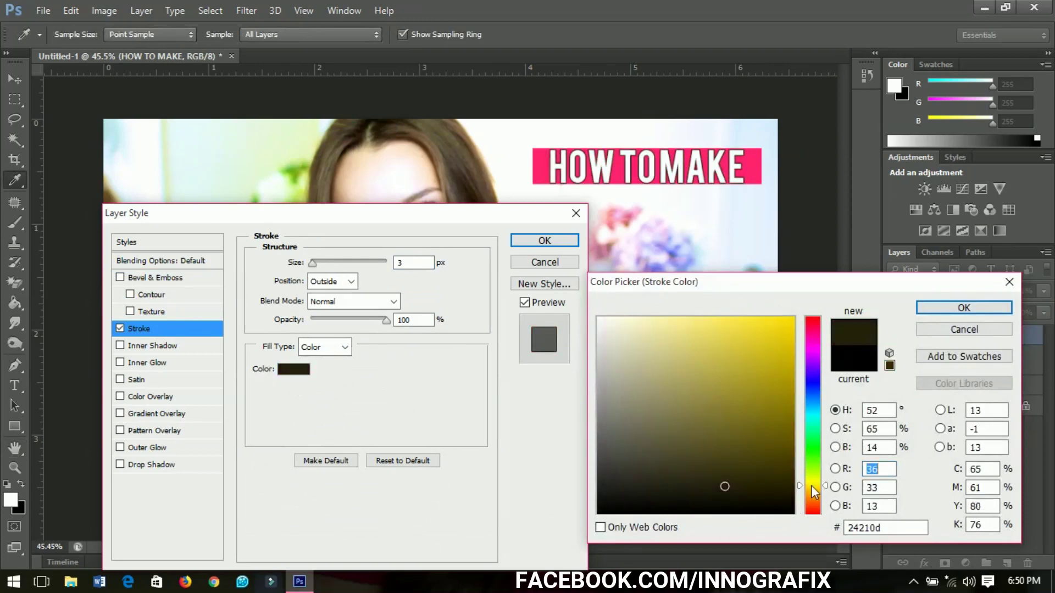
{"action": "left_click", "coordinate": [725, 426]}
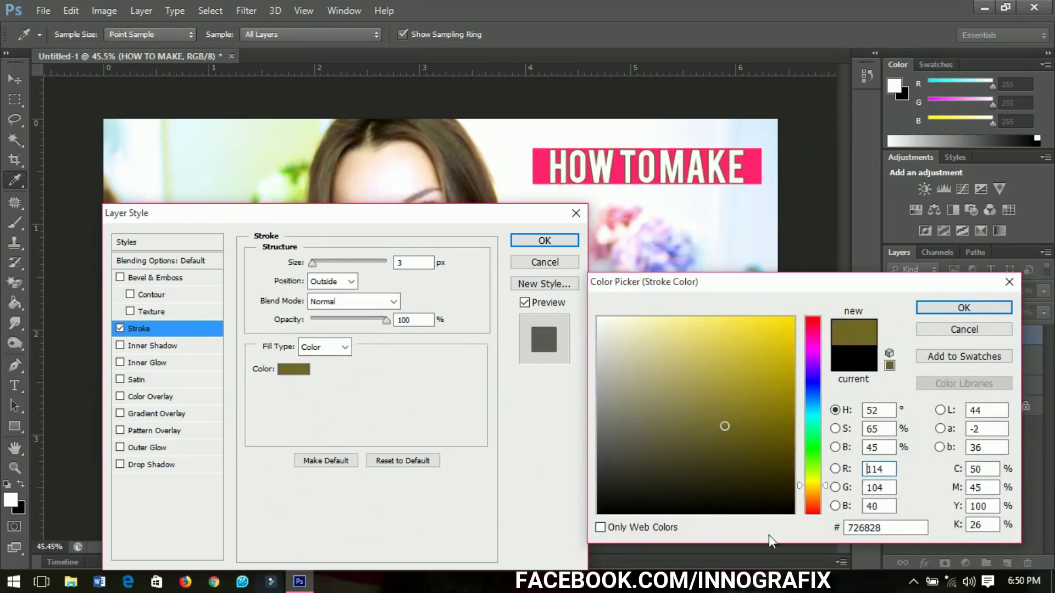
{"action": "left_click", "coordinate": [599, 513]}
{"action": "key", "text": "Return"}
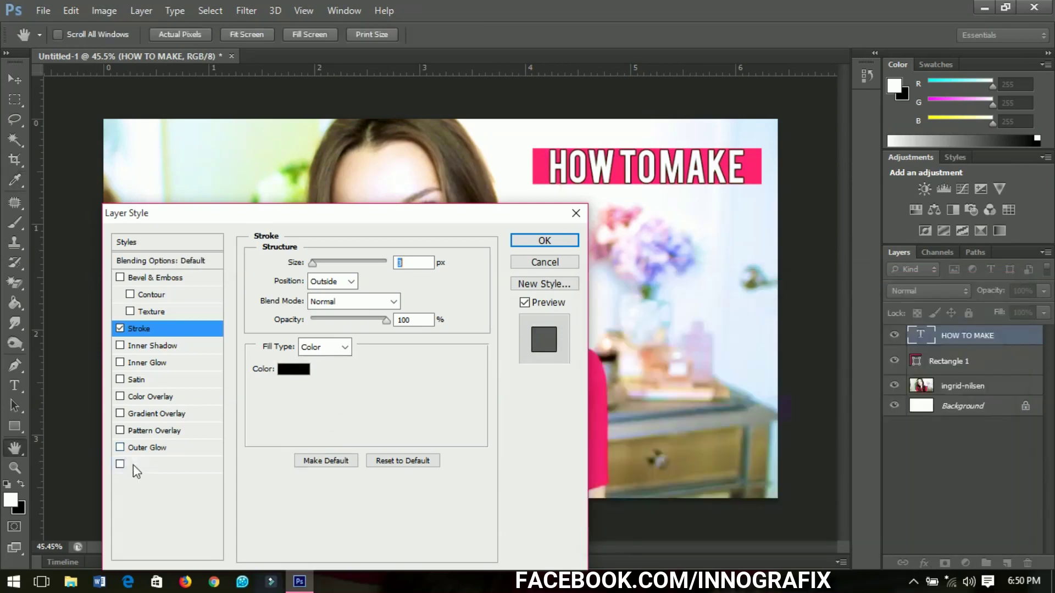
Add a Drop Shadow to the HOW TO MAKE text and shrink the text slightly within the pink banner
{"action": "left_click", "coordinate": [122, 468]}
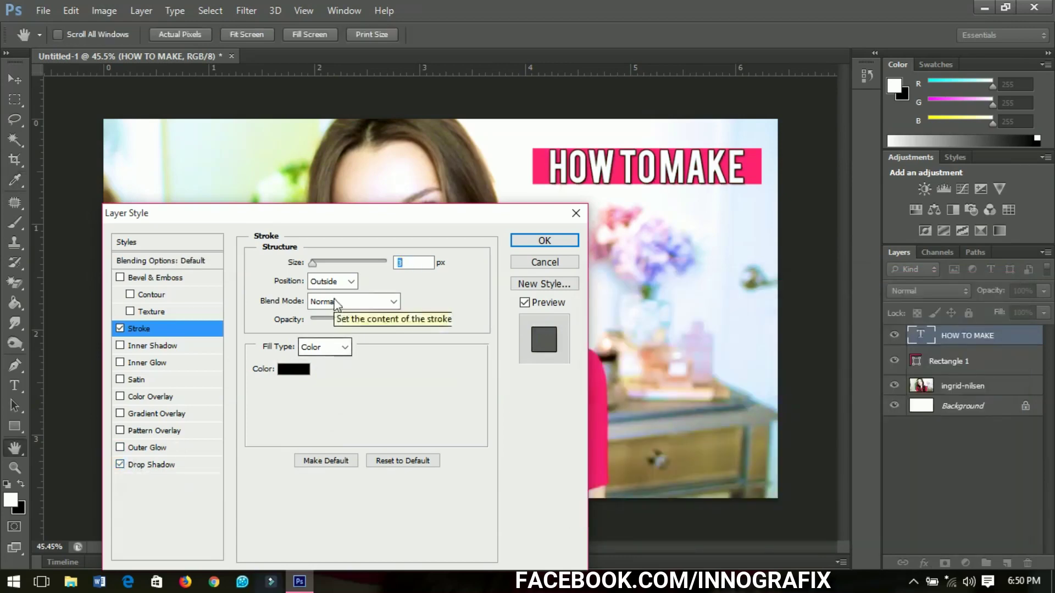
{"action": "left_click", "coordinate": [545, 241]}
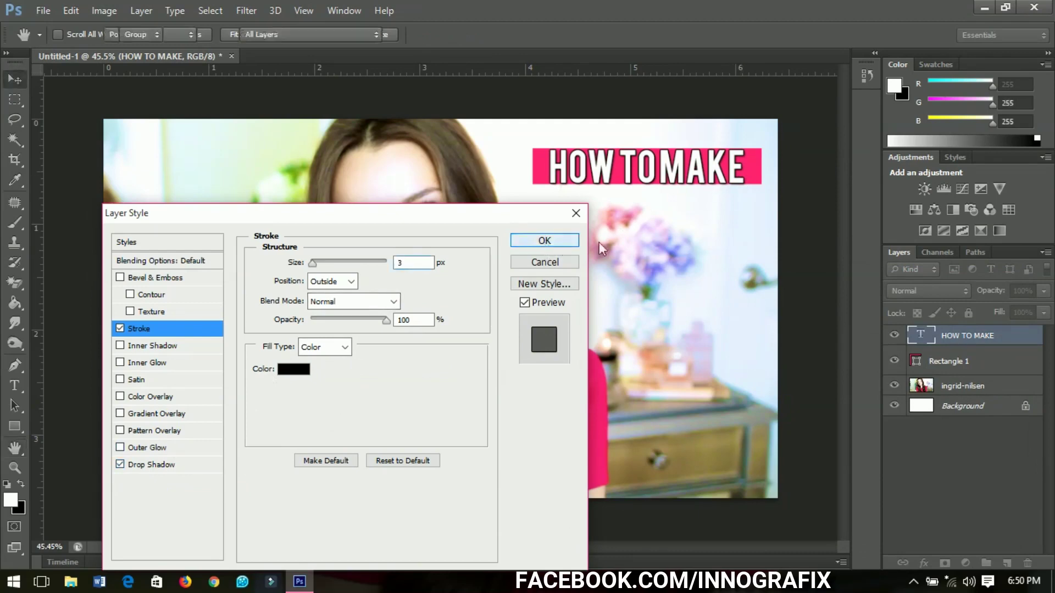
{"action": "key", "text": "ctrl+t"}
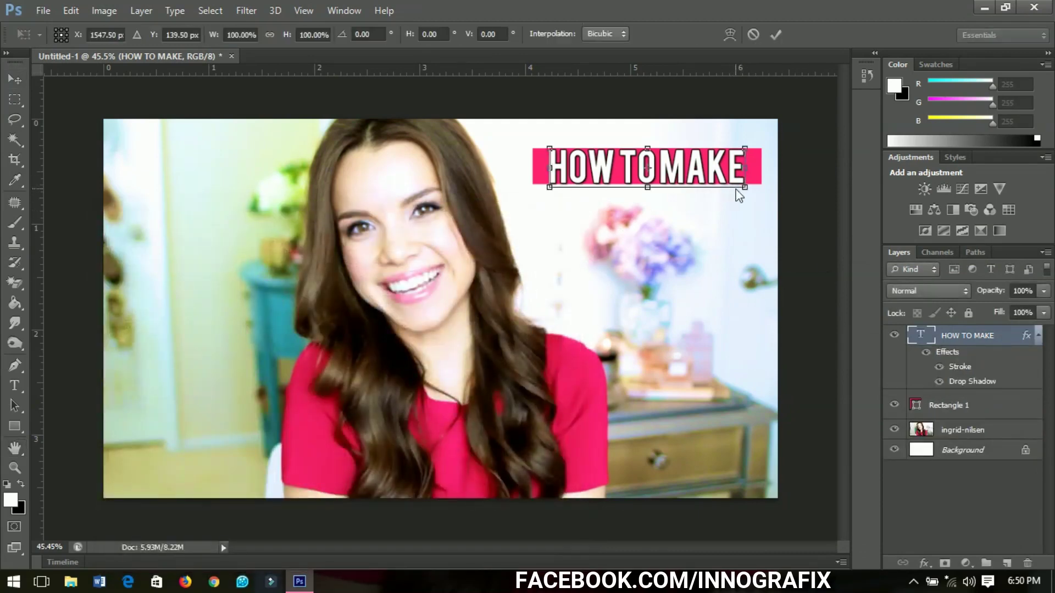
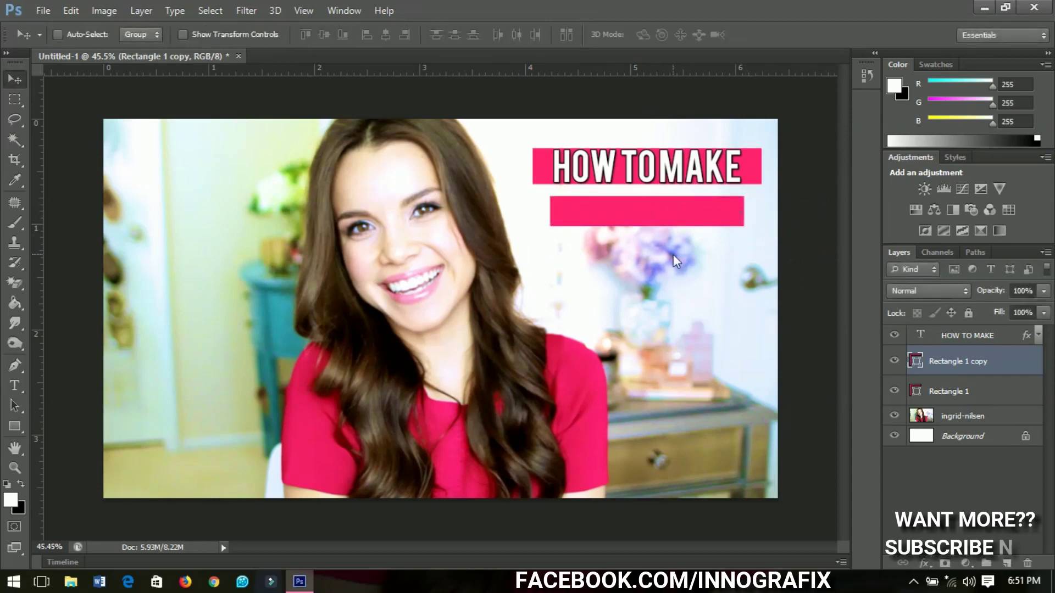
Nudge the smaller duplicate rectangle up so it sits closer beneath the HOW TO MAKE banner
{"action": "key", "text": "Up"}
{"action": "key", "text": "Up"}
{"action": "key", "text": "Up"}
{"action": "key", "text": "Up"}
{"action": "key", "text": "Up"}
{"action": "key", "text": "Up"}
{"action": "key", "text": "Up"}
{"action": "key", "text": "Up"}
{"action": "key", "text": "Up"}
{"action": "key", "text": "Up"}
{"action": "key", "text": "Up"}
{"action": "key", "text": "Up"}
{"action": "key", "text": "Up"}
{"action": "key", "text": "Up"}
{"action": "key", "text": "Up"}
{"action": "key", "text": "Up"}
{"action": "key", "text": "Up"}
{"action": "key", "text": "Up"}
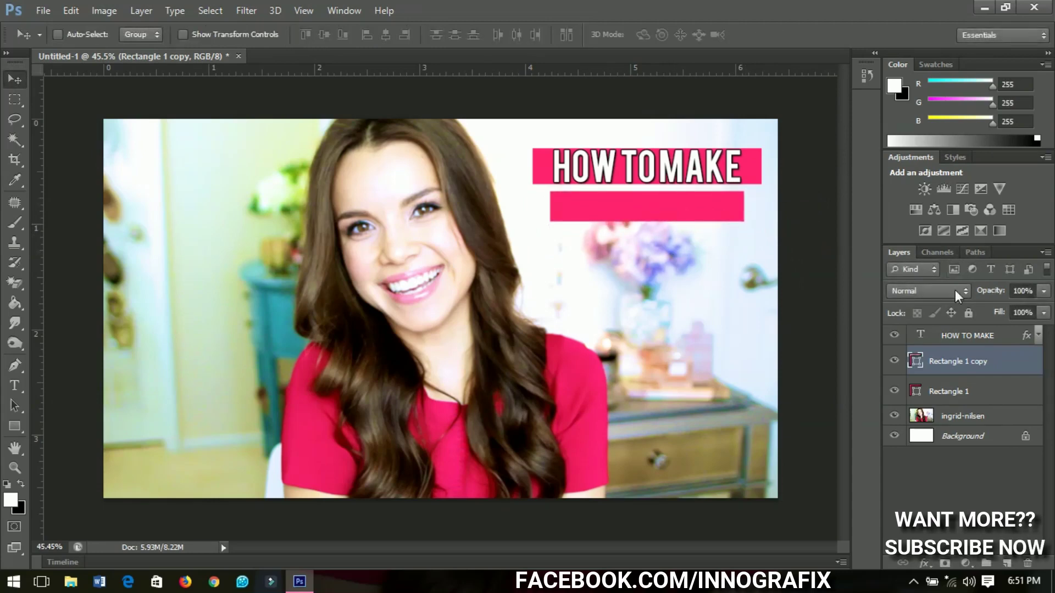
Recolor the smaller lower rectangle's fill to turquoise 00ffea
{"action": "double_click", "coordinate": [915, 362]}
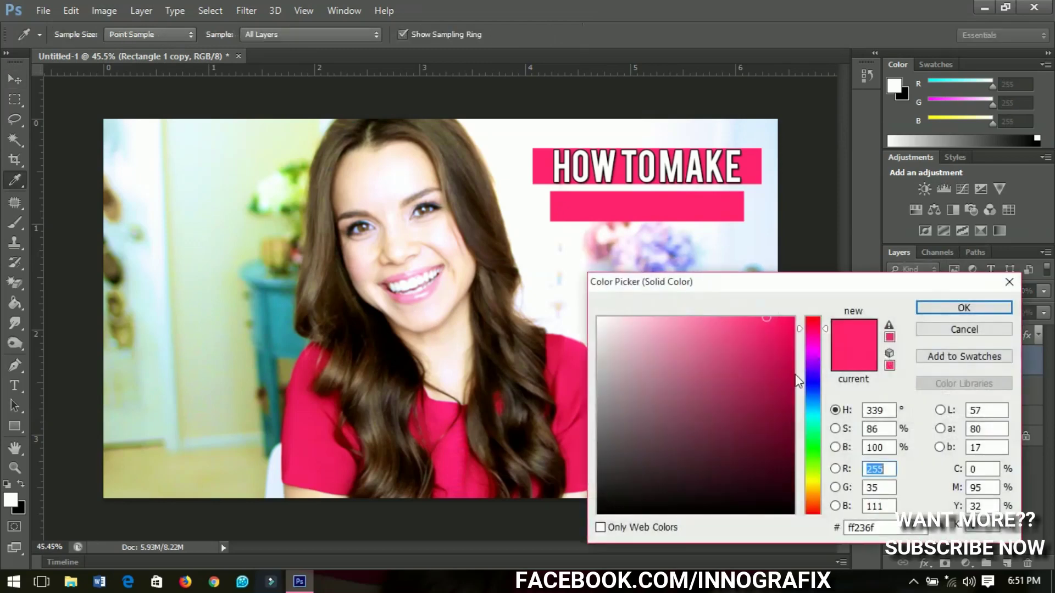
{"action": "left_click", "coordinate": [812, 414]}
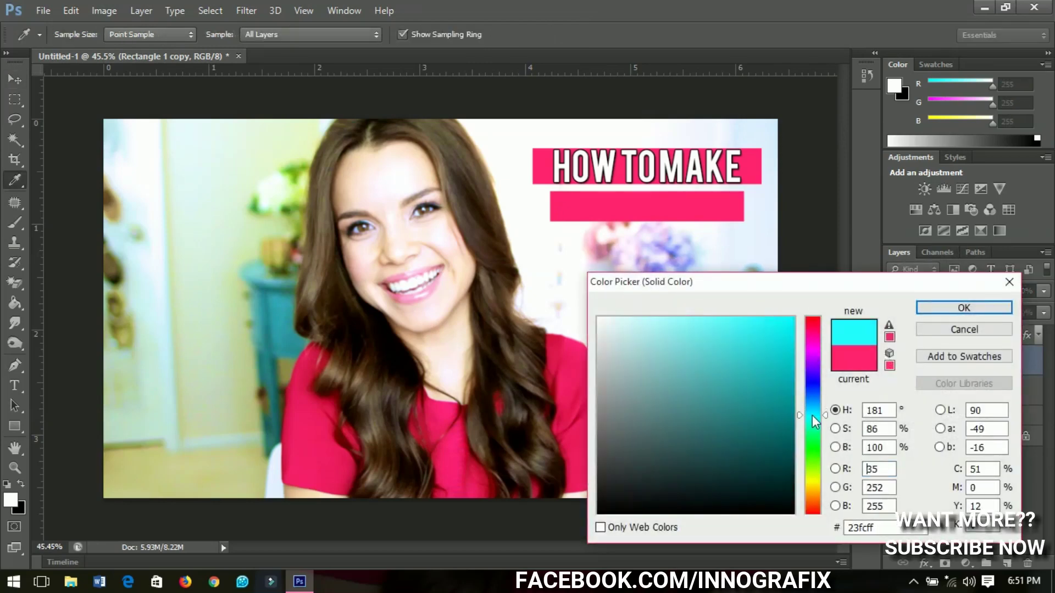
{"action": "left_click", "coordinate": [792, 319]}
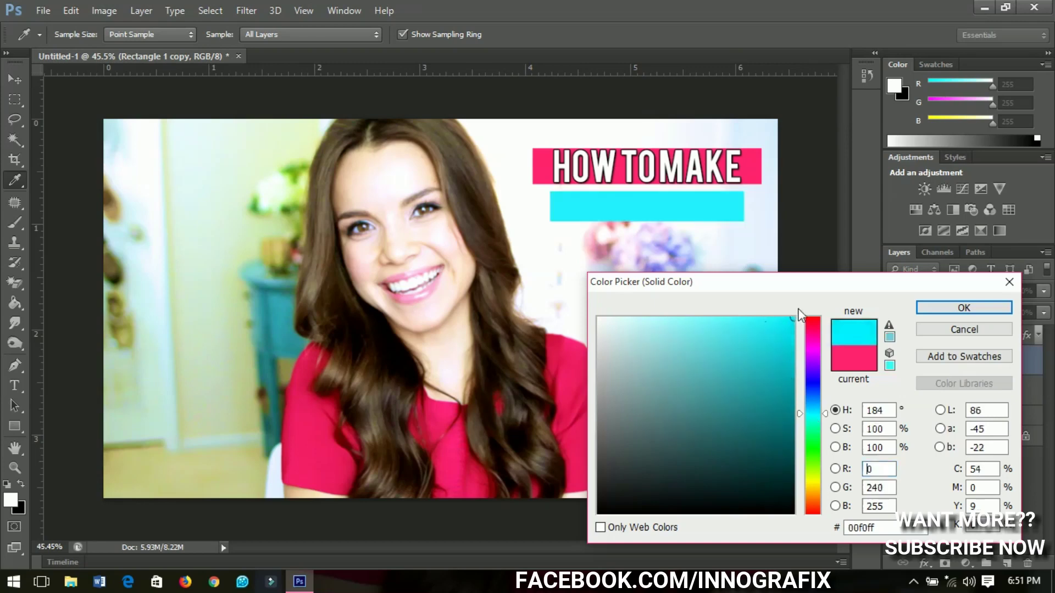
{"action": "left_click_drag", "start_coordinate": [820, 414], "coordinate": [826, 418]}
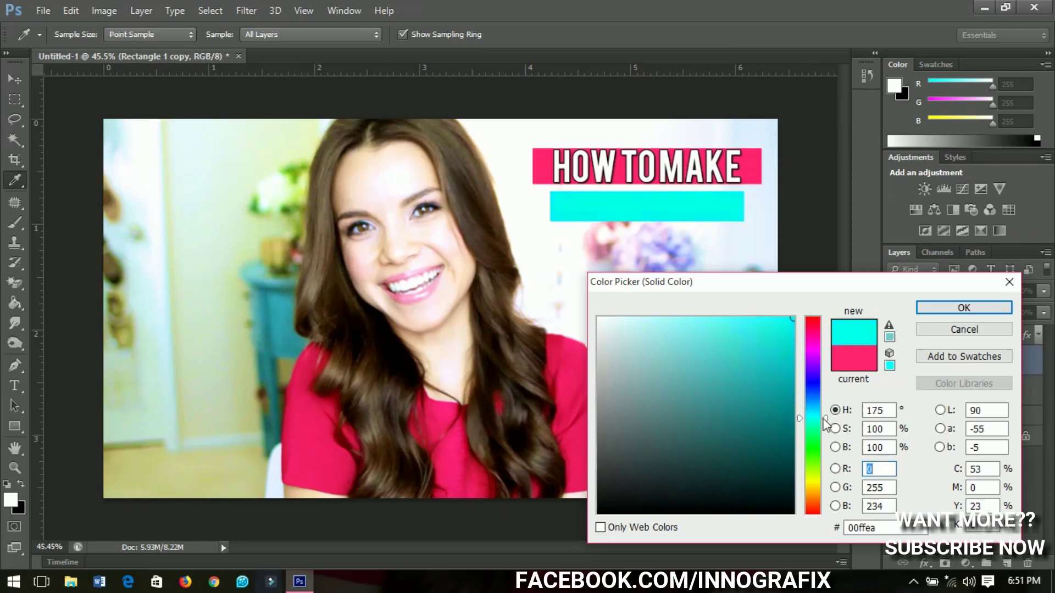
{"action": "left_click", "coordinate": [964, 309]}
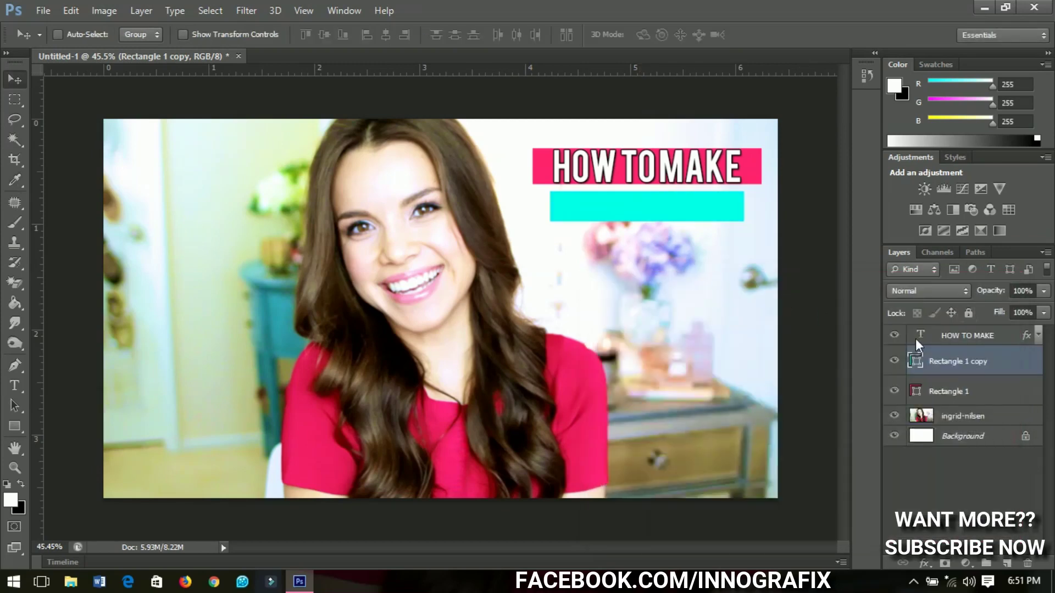
Duplicate the HOW TO MAKE text layer and move the copy straight down onto the turquoise rectangle
{"action": "left_click", "coordinate": [967, 341]}
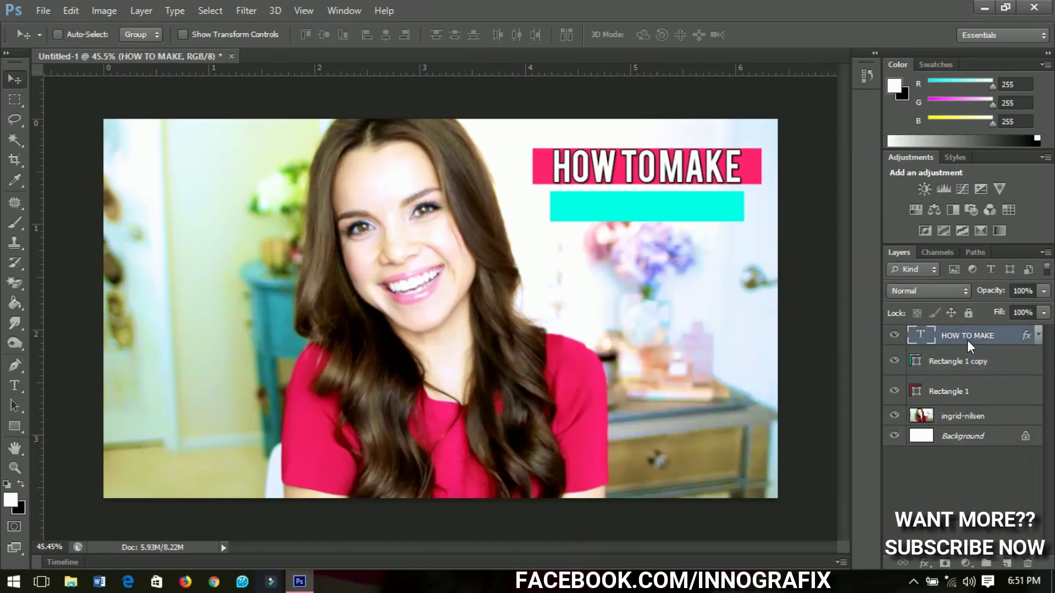
{"action": "key", "text": "ctrl+j"}
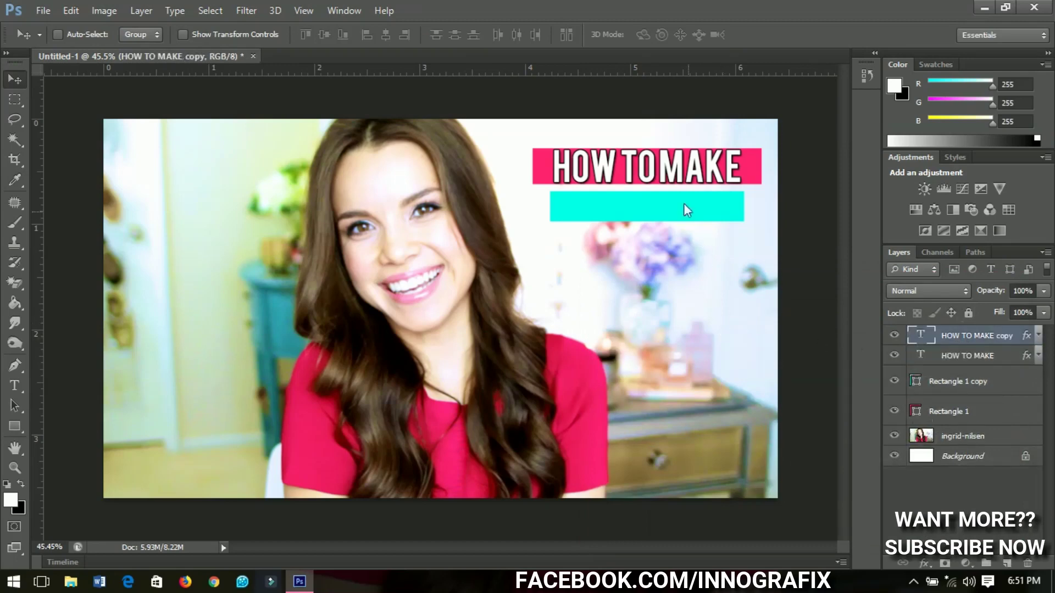
{"action": "left_click_drag", "start_coordinate": [672, 181], "coordinate": [672, 223]}
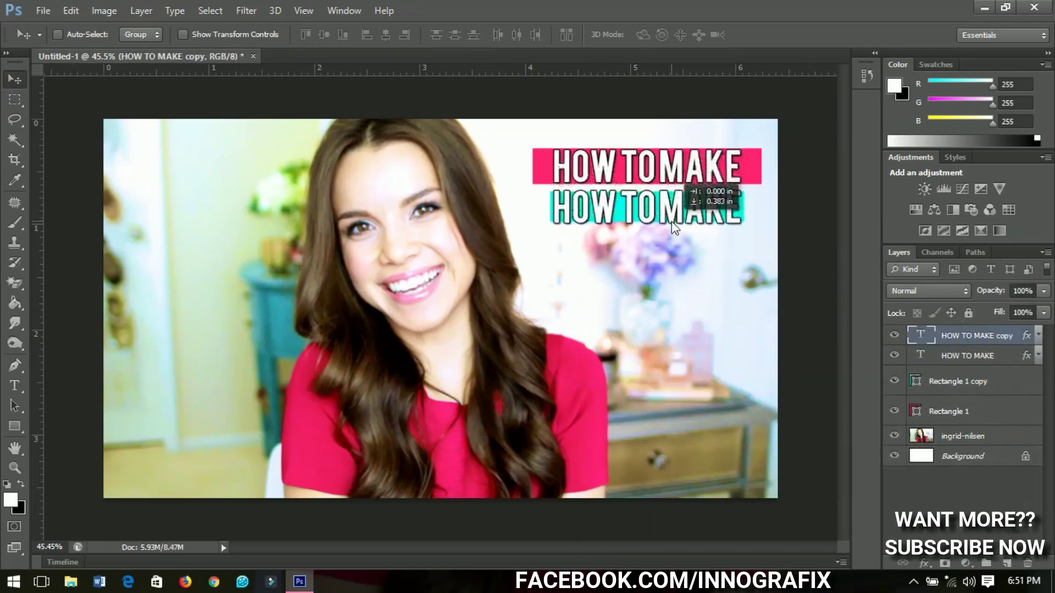
Replace the duplicated text on the turquoise rectangle with YOUTUBE
{"action": "left_click", "coordinate": [15, 386]}
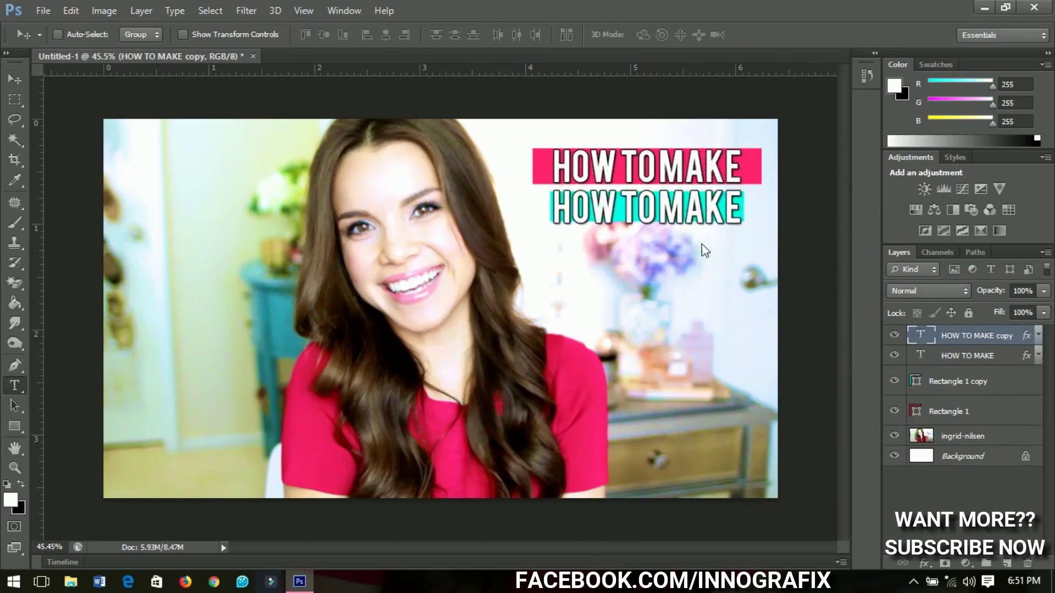
{"action": "left_click", "coordinate": [671, 213]}
{"action": "key", "text": "ctrl+a"}
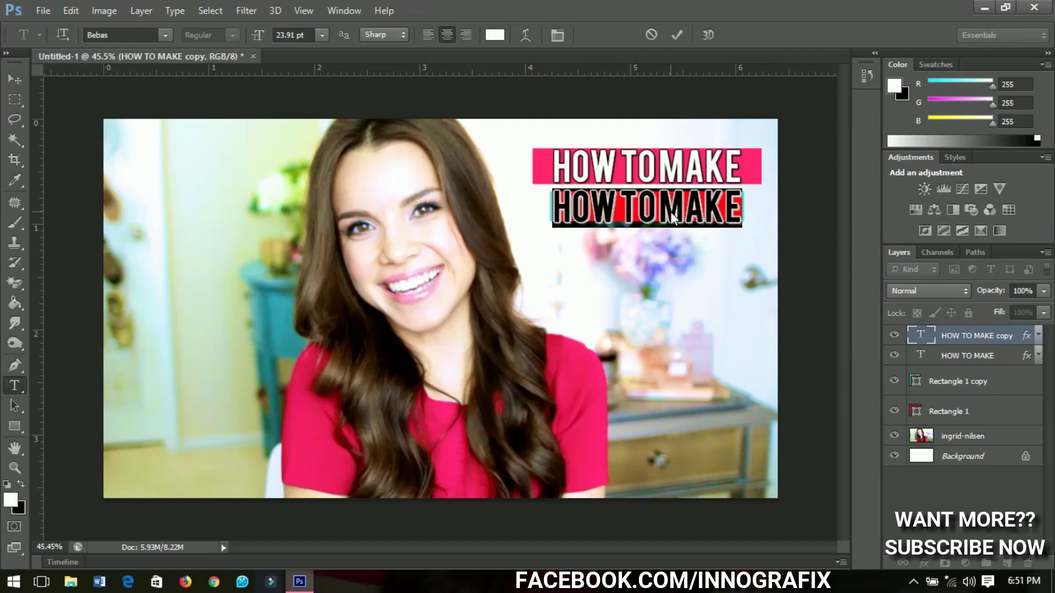
{"action": "type", "text": "YOUTUBE"}
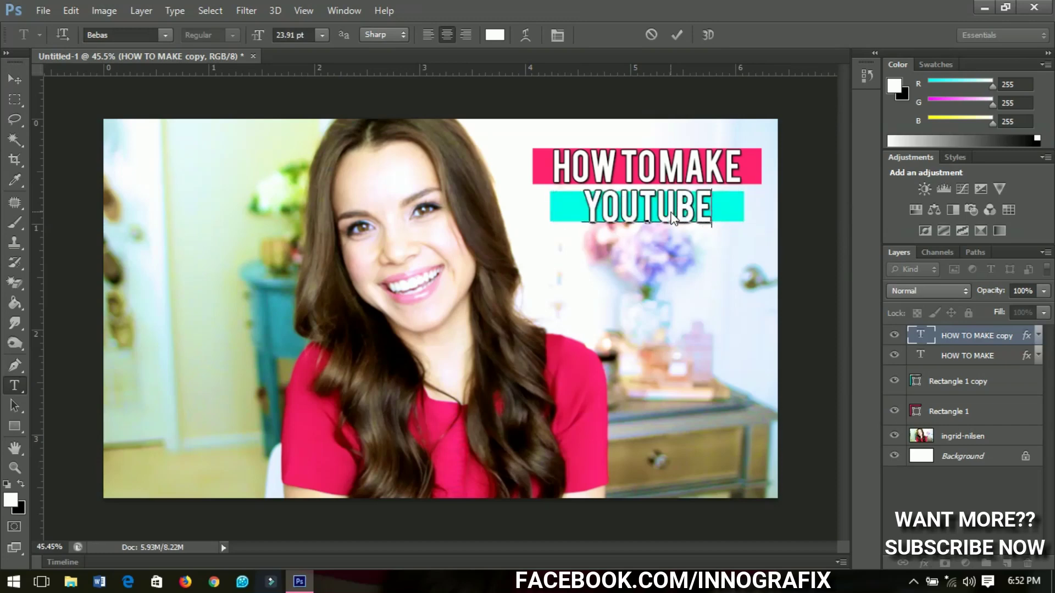
{"action": "left_click", "coordinate": [15, 79]}
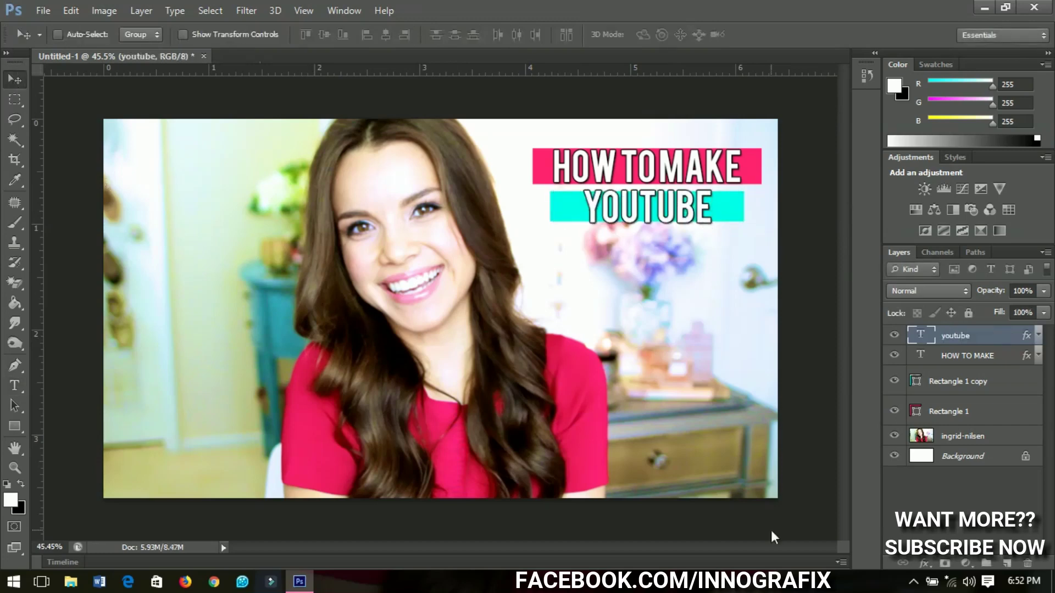
Scale the YOUTUBE text down about its center to about 78% so it fits inside the turquoise rectangle
{"action": "key", "text": "ctrl+t"}
{"action": "left_click_drag", "start_coordinate": [712, 225], "coordinate": [698, 221]}
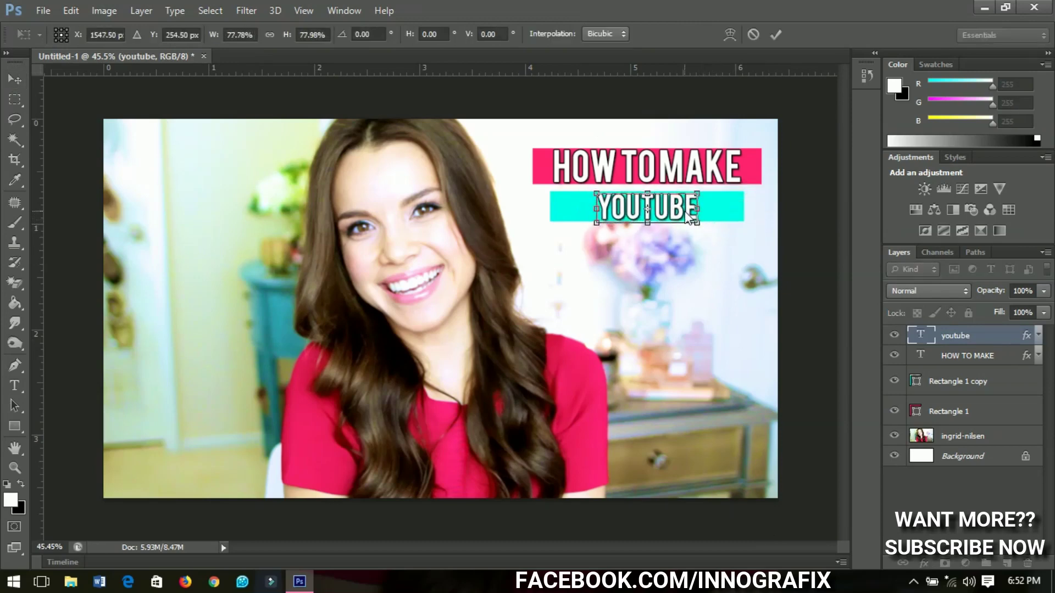
{"action": "key", "text": "Return"}
Narrow the turquoise rectangle about its center to about 67% width so it fits closely around the YOUTUBE text
{"action": "right_click", "coordinate": [737, 219]}
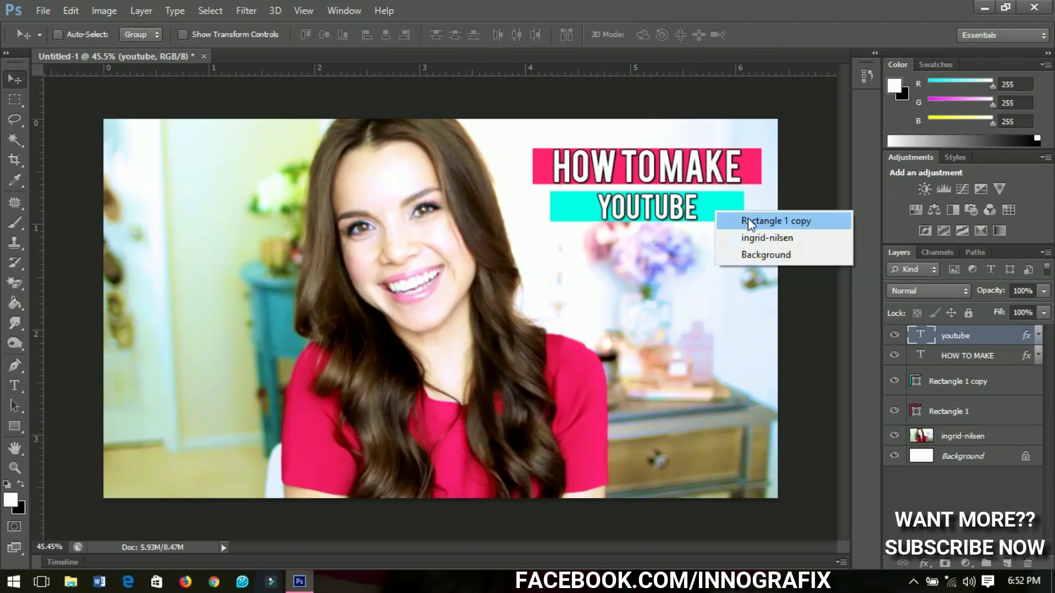
{"action": "left_click", "coordinate": [749, 221]}
{"action": "key", "text": "ctrl+t"}
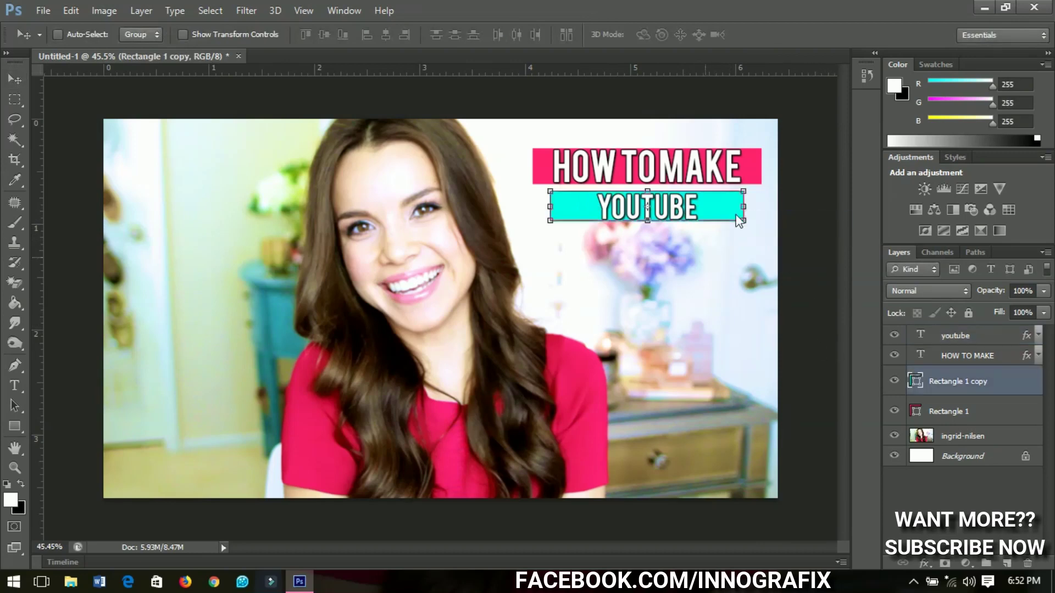
{"action": "left_click_drag", "start_coordinate": [737, 210], "coordinate": [710, 208]}
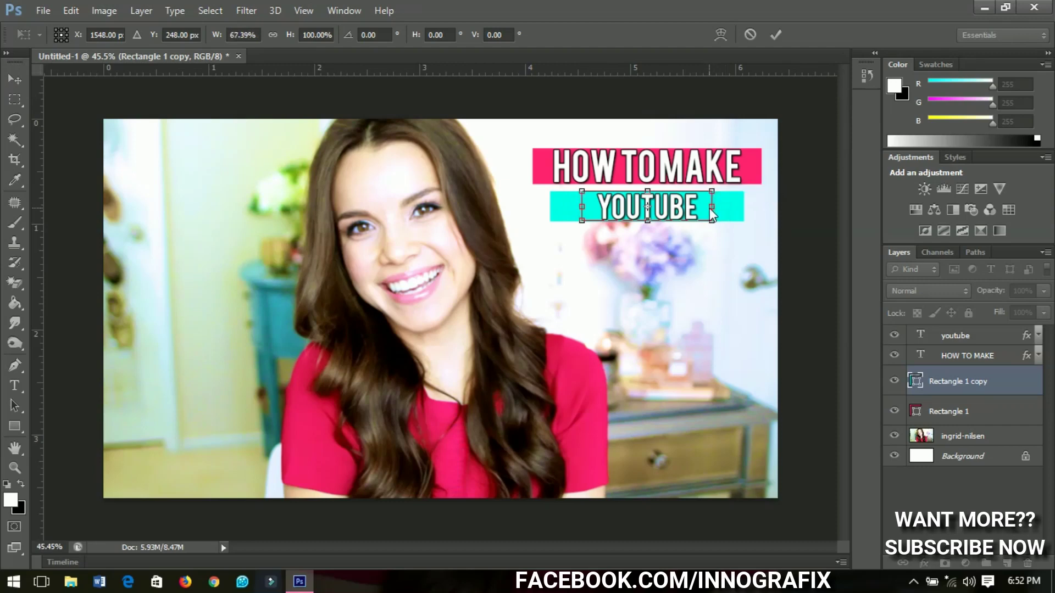
{"action": "key", "text": "Return"}
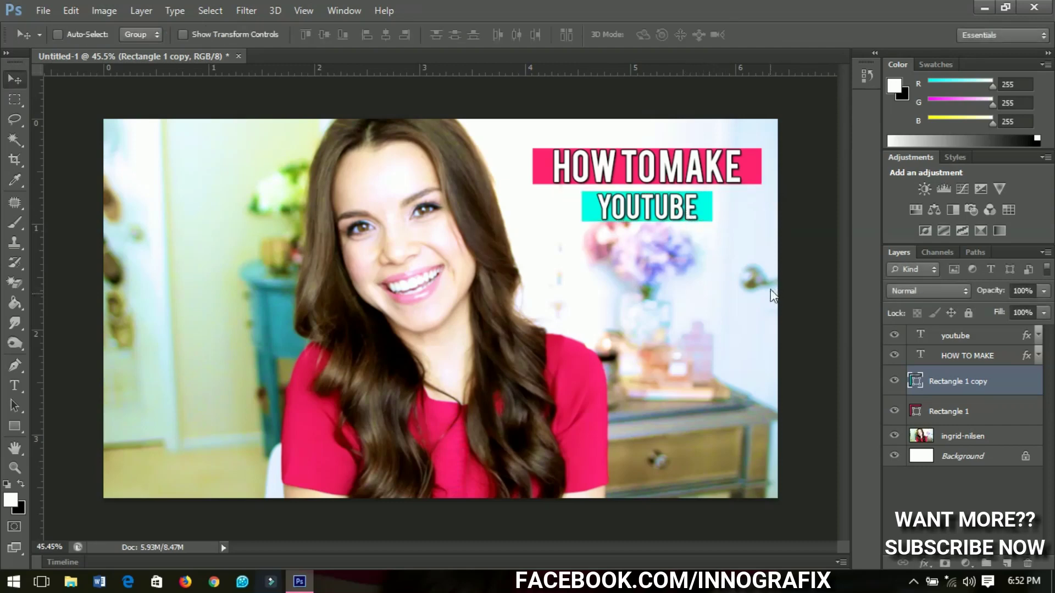
Duplicate the pink Rectangle 1 layer and move the copy straight down to just below the turquoise rectangle
{"action": "left_click", "coordinate": [959, 411]}
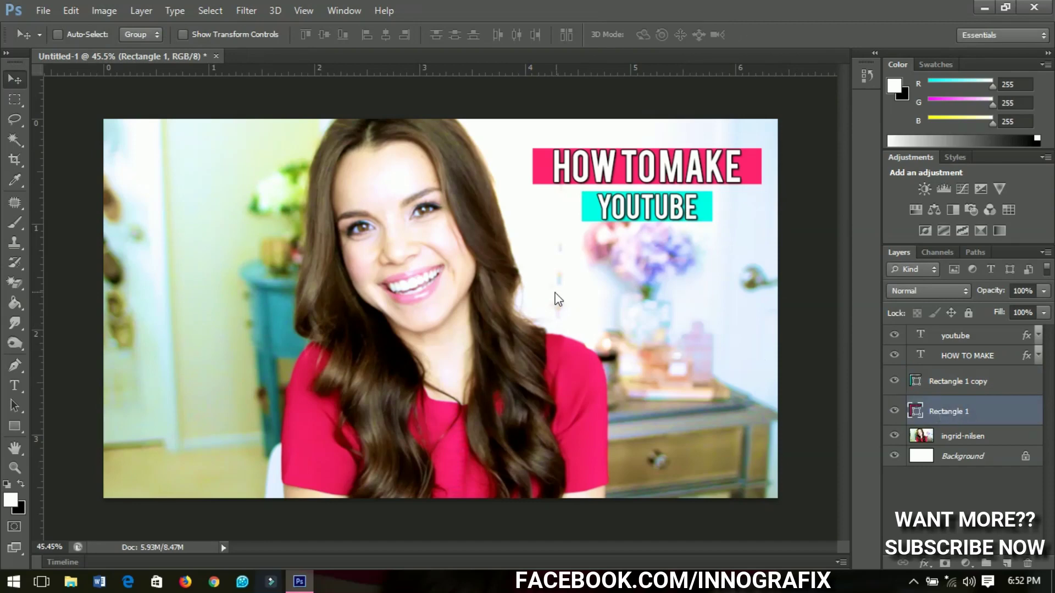
{"action": "key", "text": "ctrl+j"}
{"action": "left_click_drag", "start_coordinate": [669, 182], "coordinate": [666, 257]}
{"action": "key", "text": "Up"}
{"action": "key", "text": "Up"}
{"action": "key", "text": "Up"}
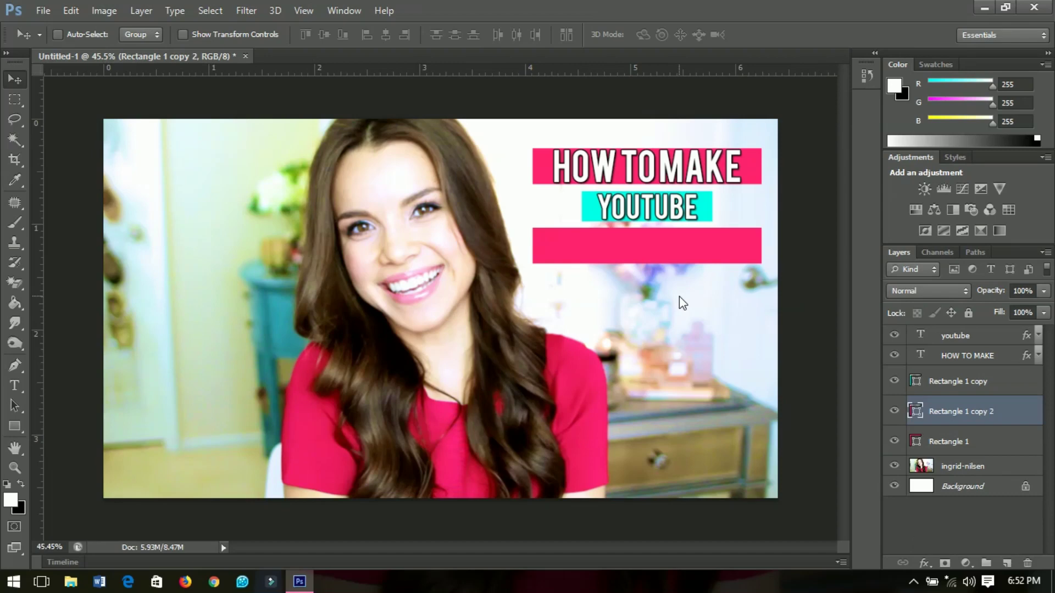
Recolor the duplicated lower rectangle's fill to magenta ff00e4
{"action": "double_click", "coordinate": [916, 411]}
{"action": "left_click_drag", "start_coordinate": [809, 374], "coordinate": [804, 310]}
{"action": "left_click", "coordinate": [931, 306]}
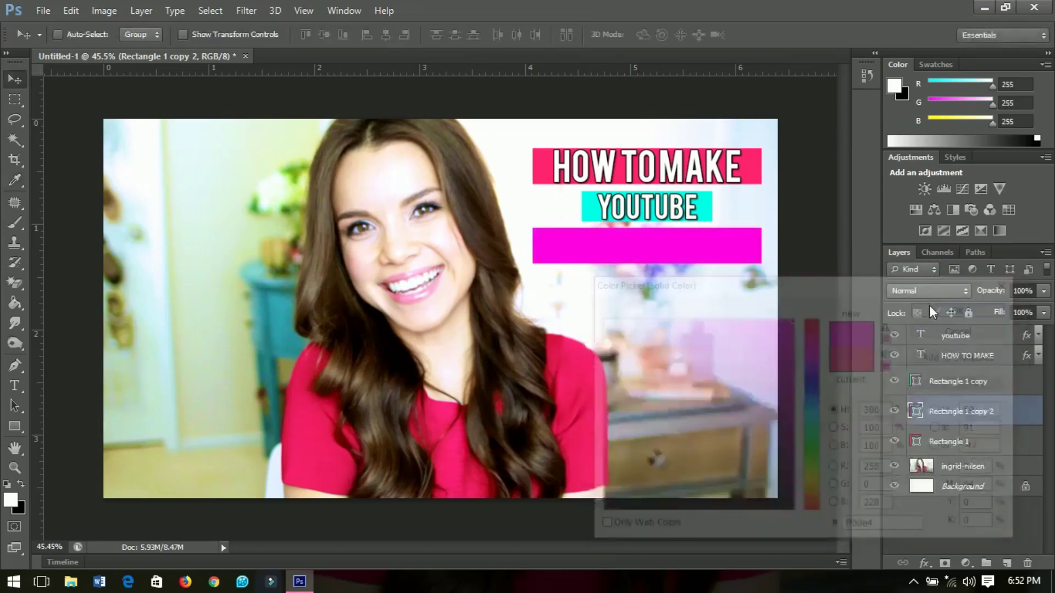
Scale the magenta rectangle down slightly about its center and nudge it up close beneath the turquoise rectangle
{"action": "key", "text": "ctrl+t"}
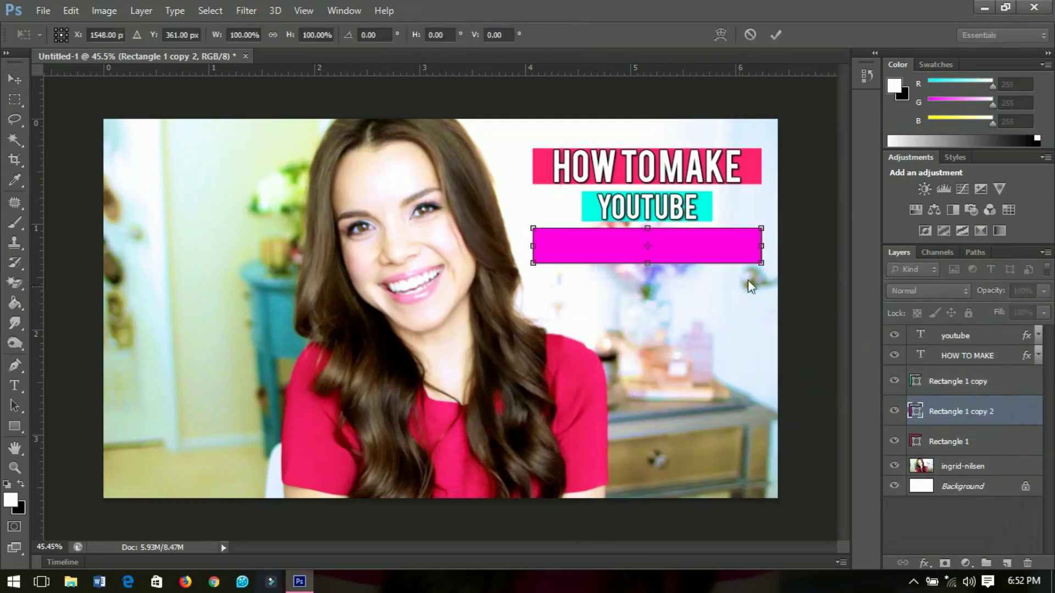
{"action": "left_click_drag", "start_coordinate": [756, 265], "coordinate": [744, 258]}
{"action": "key", "text": "Return"}
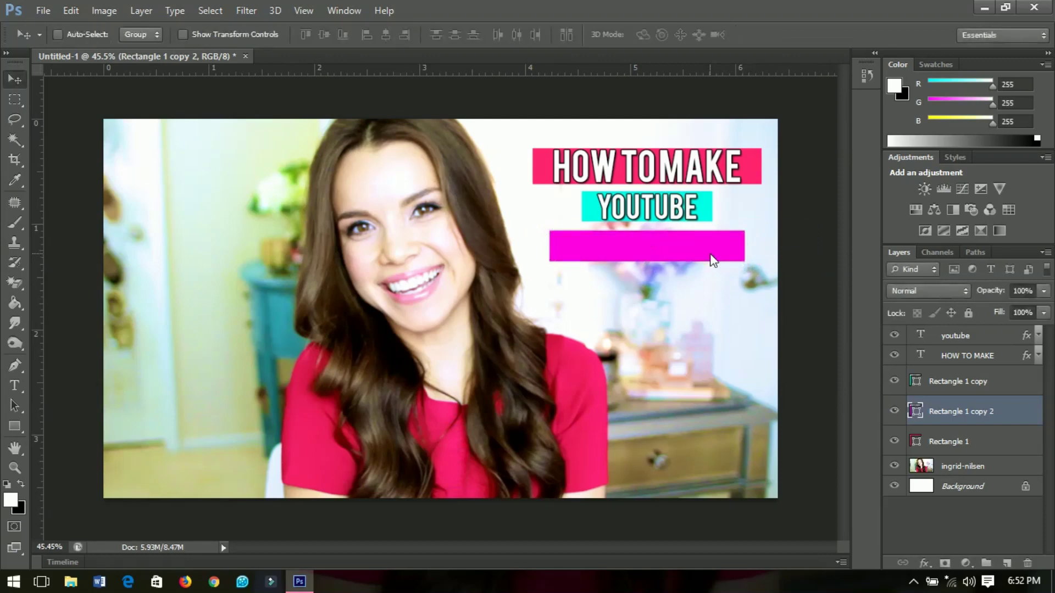
{"action": "key", "text": "Up"}
{"action": "key", "text": "Up"}
{"action": "key", "text": "Up"}
{"action": "key", "text": "Up"}
{"action": "key", "text": "Up"}
{"action": "key", "text": "Up"}
{"action": "key", "text": "Up"}
{"action": "key", "text": "Up"}
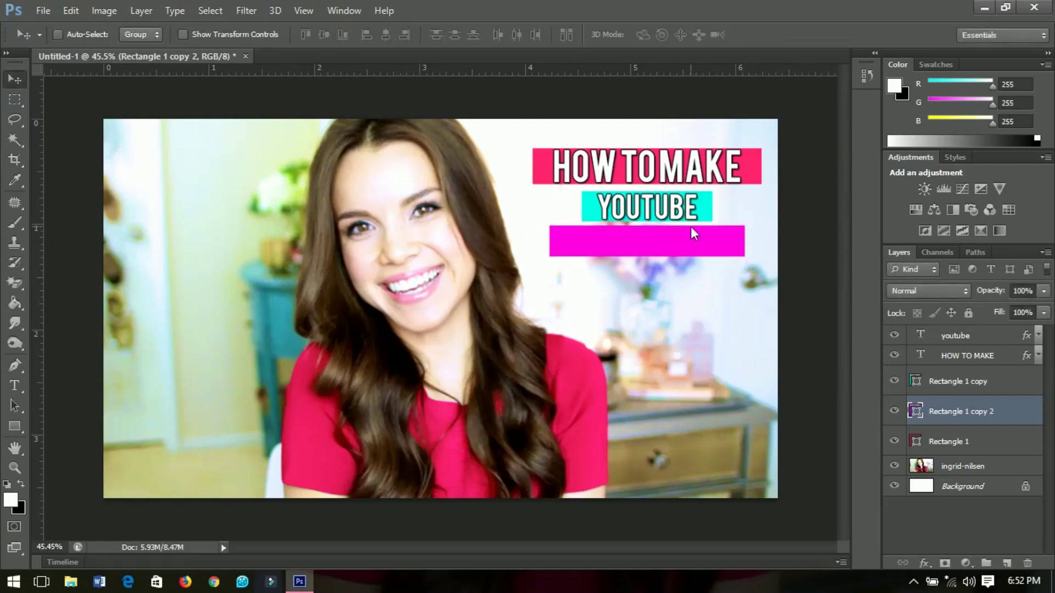
Duplicate the YOUTUBE text layer and move the copy straight down onto the magenta rectangle
{"action": "right_click", "coordinate": [681, 209]}
{"action": "left_click", "coordinate": [696, 218]}
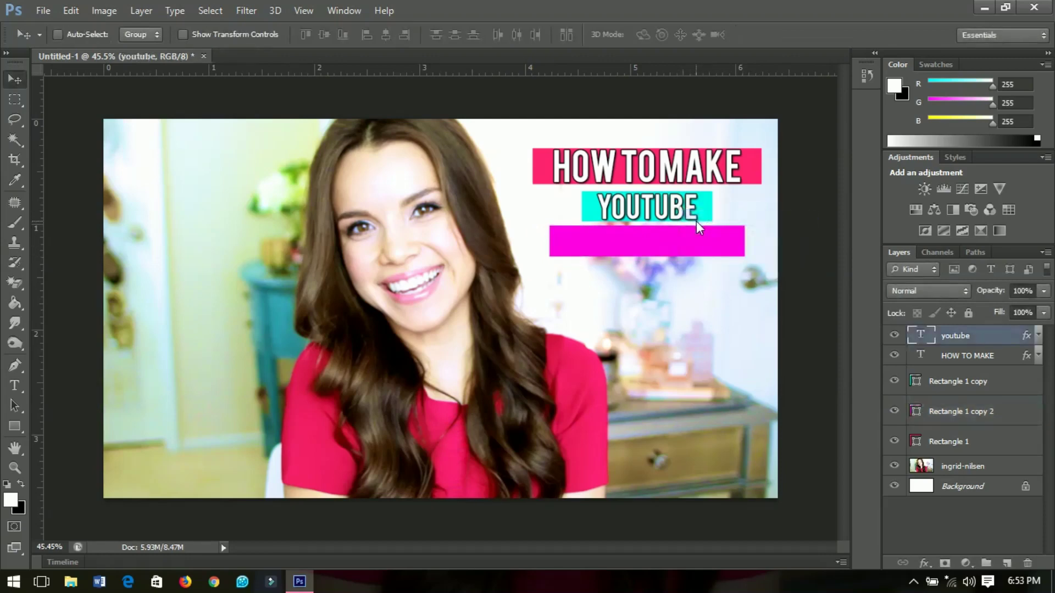
{"action": "key", "text": "ctrl+j"}
{"action": "left_click_drag", "start_coordinate": [681, 208], "coordinate": [684, 247]}
{"action": "key", "text": "Up"}
{"action": "key", "text": "Up"}
{"action": "key", "text": "Up"}
{"action": "key", "text": "Up"}
{"action": "key", "text": "Up"}
{"action": "key", "text": "Up"}
{"action": "key", "text": "Up"}
{"action": "key", "text": "Up"}
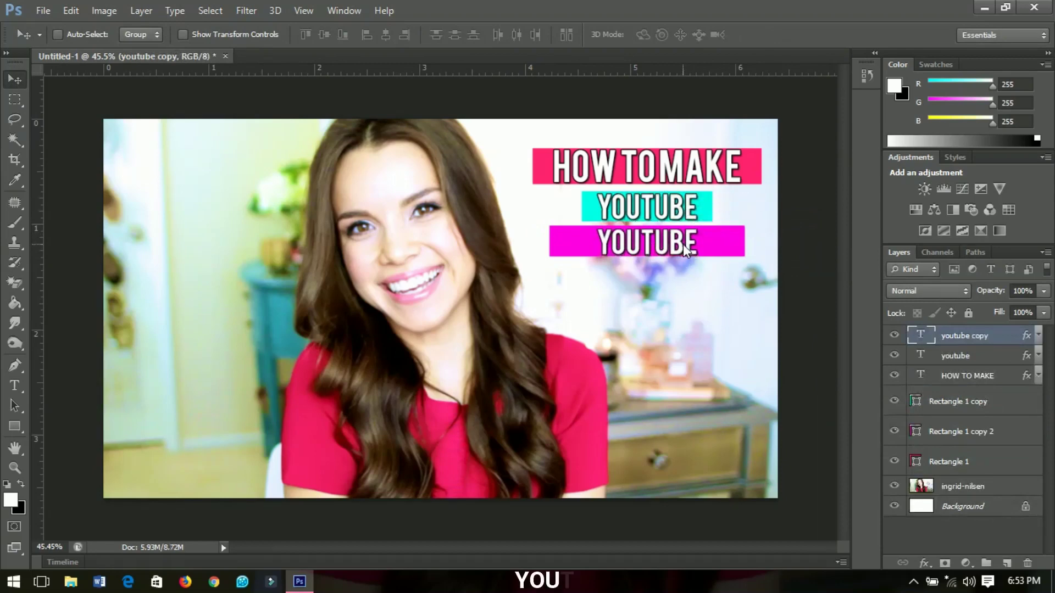
Replace the duplicated text on the magenta rectangle with THUMBNAILS
{"action": "key", "text": "t"}
{"action": "double_click", "coordinate": [671, 245]}
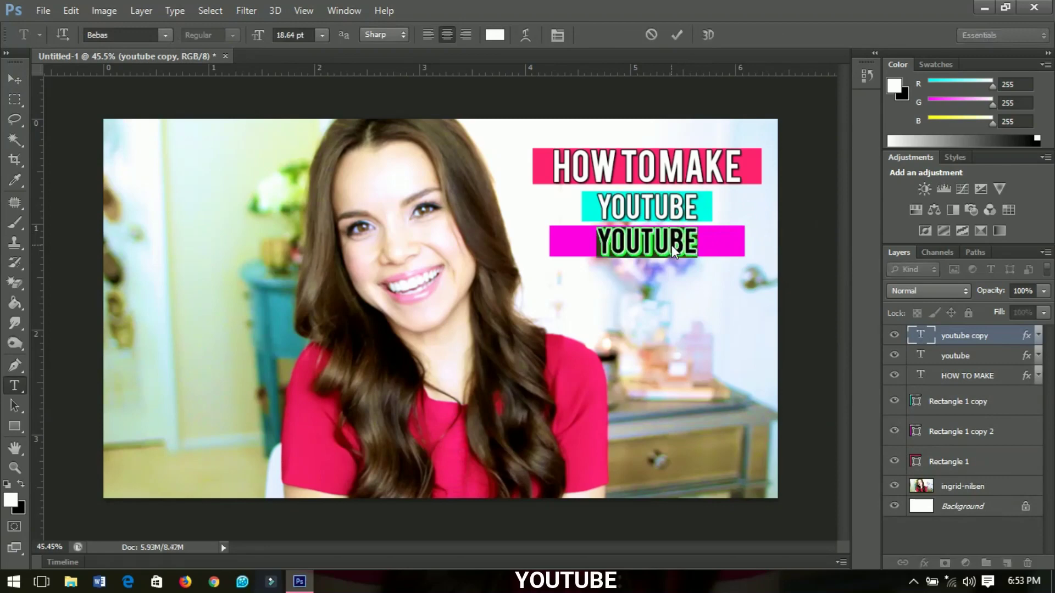
{"action": "left_click", "coordinate": [671, 245]}
{"action": "type", "text": "THUMB"}
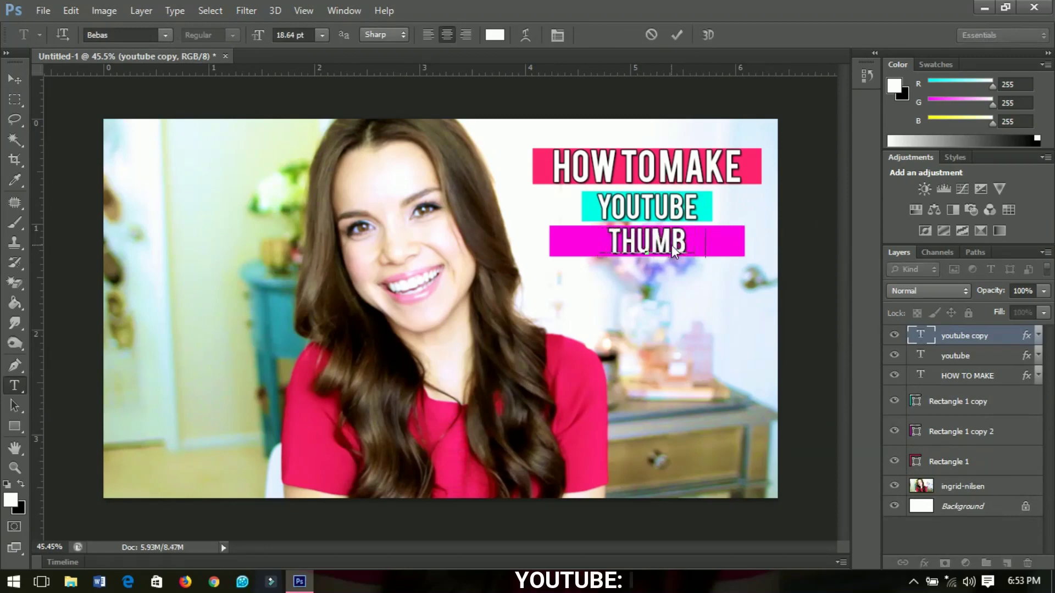
{"action": "type", "text": "NAILS"}
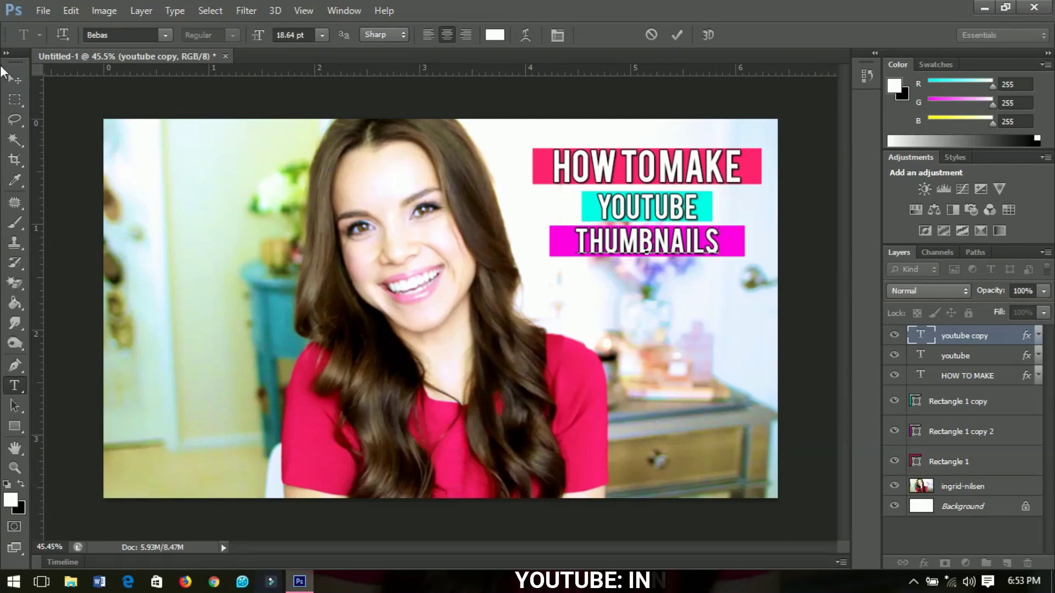
{"action": "left_click", "coordinate": [15, 79]}
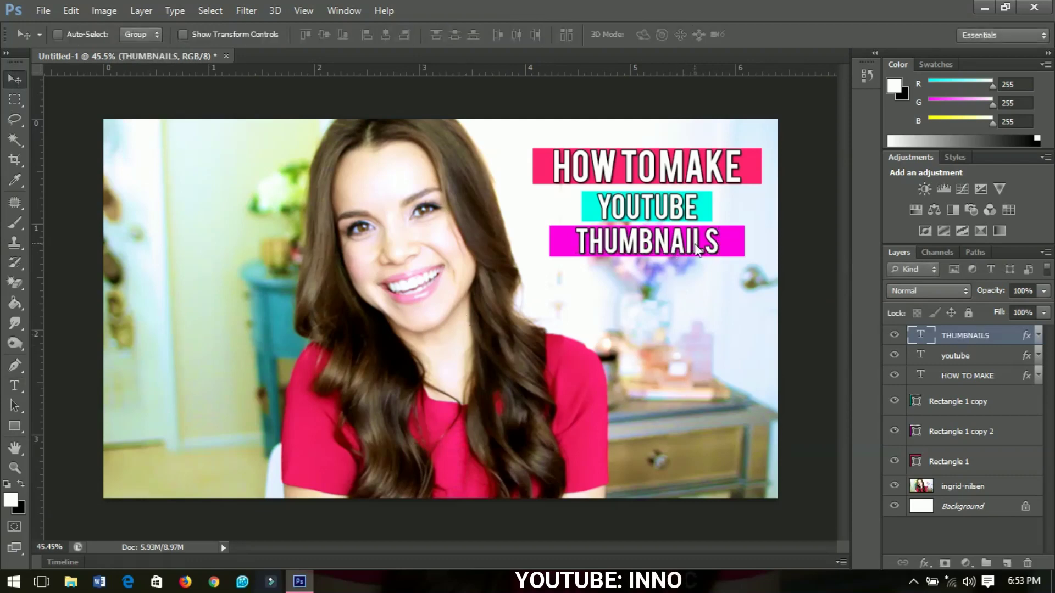
Nudge the THUMBNAILS text and its magenta rectangle down together to even the spacing between the banners
{"action": "left_click", "coordinate": [944, 435], "text": "ctrl"}
{"action": "key", "text": "Down"}
{"action": "key", "text": "Down"}
{"action": "key", "text": "Down"}
{"action": "key", "text": "Down"}
{"action": "key", "text": "Down"}
{"action": "key", "text": "Down"}
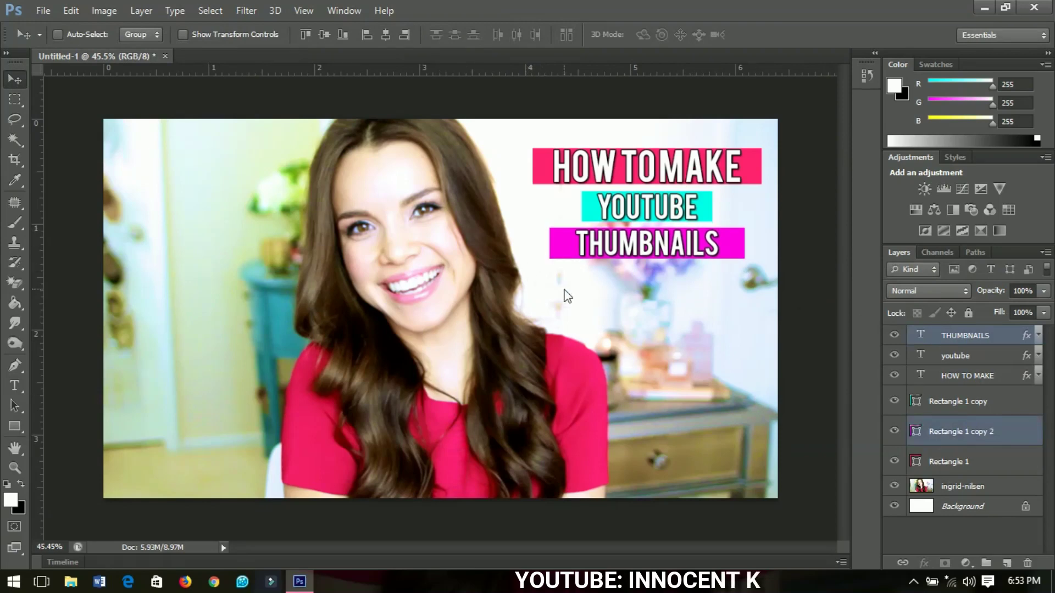
{"action": "left_click", "coordinate": [990, 336]}
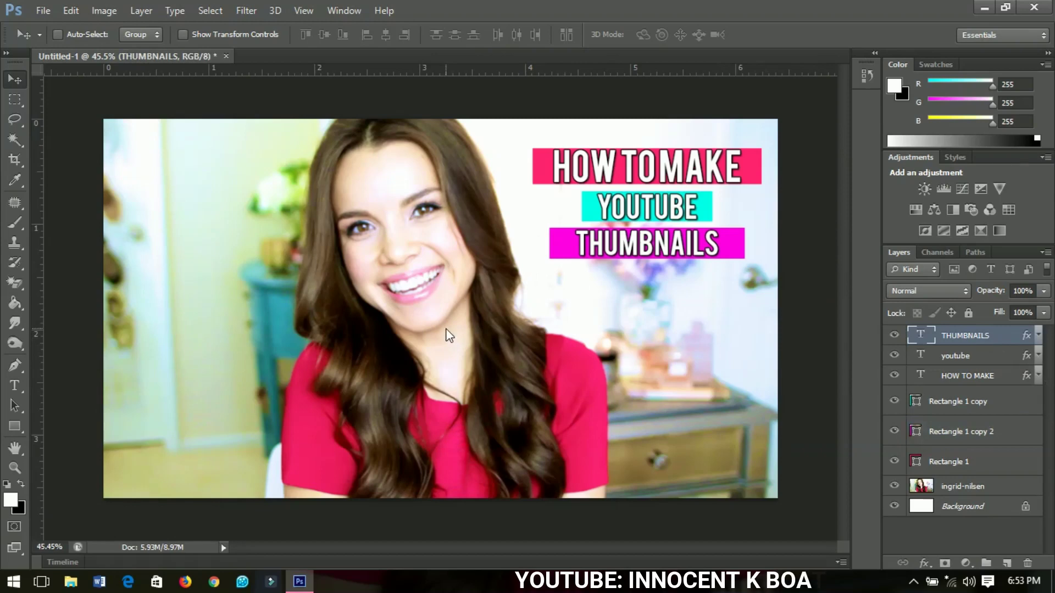
Place the YouTube-icon-our_icon image in the document, scaled to about 67% width and 62% height
{"action": "left_click", "coordinate": [42, 11]}
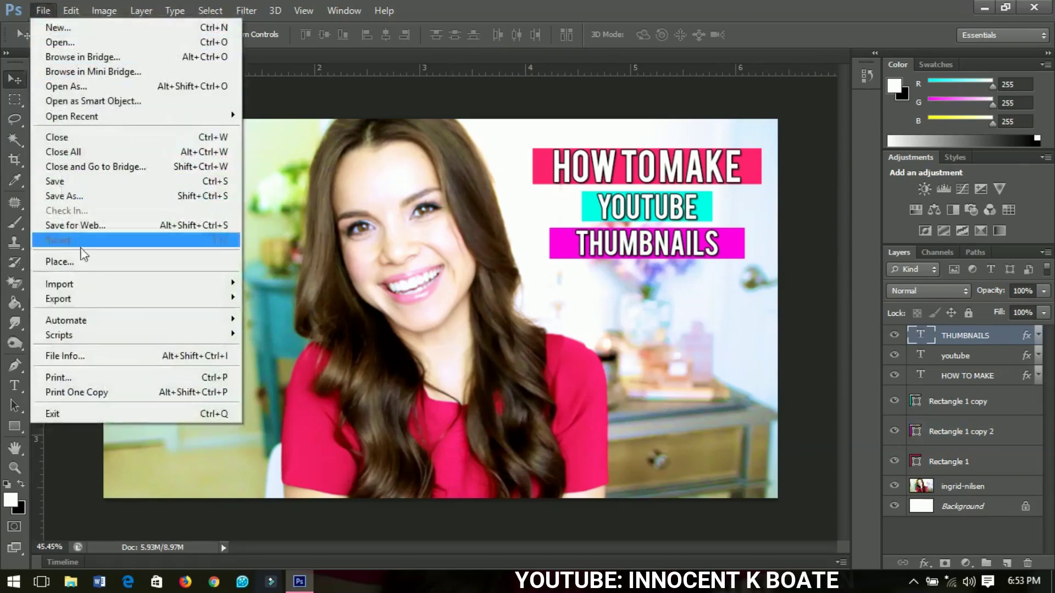
{"action": "left_click", "coordinate": [83, 262]}
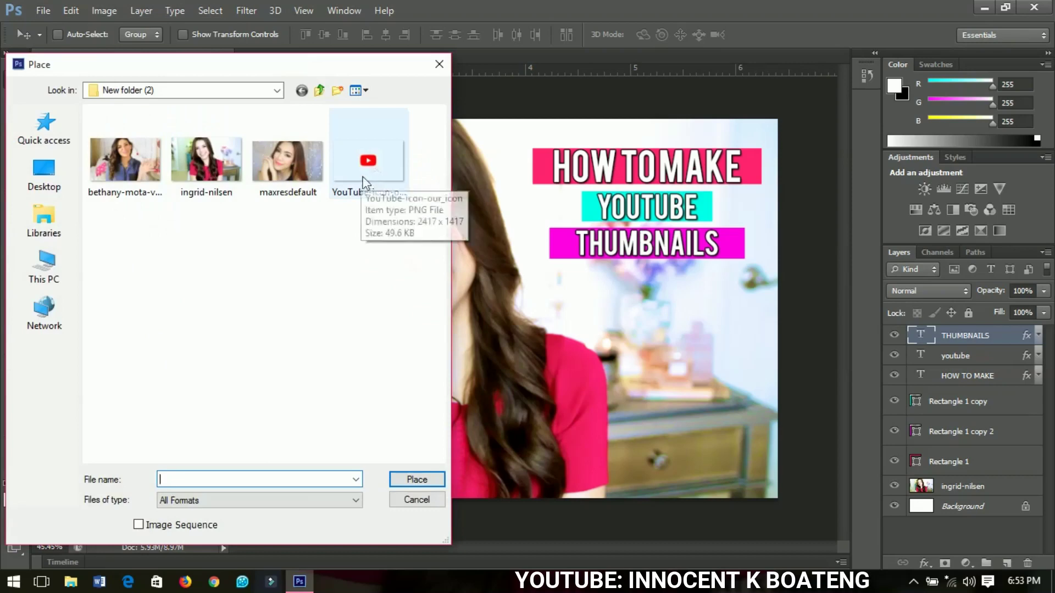
{"action": "left_click", "coordinate": [369, 177]}
{"action": "left_click", "coordinate": [424, 477]}
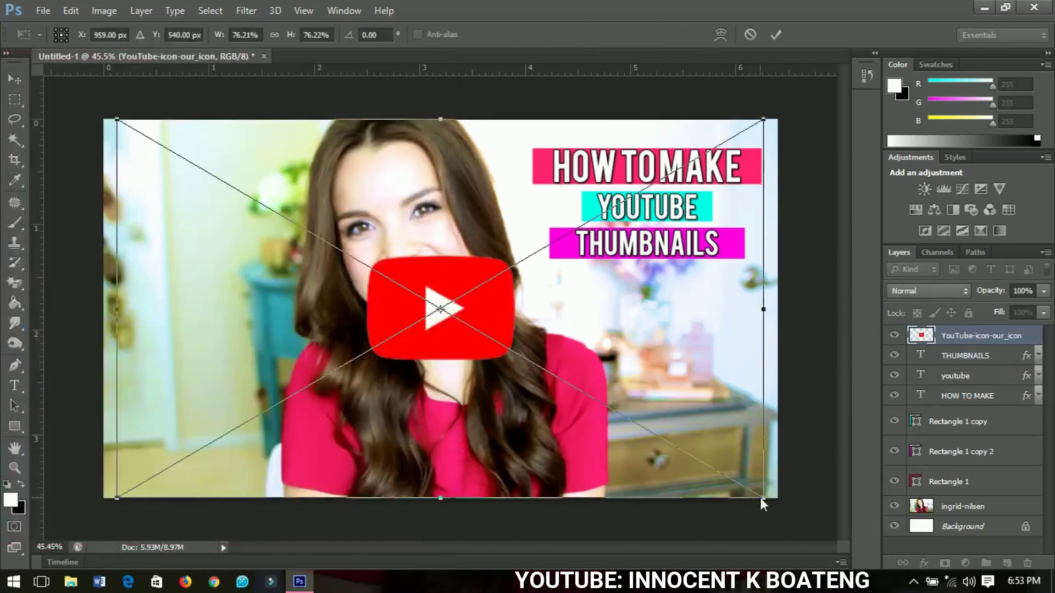
{"action": "left_click_drag", "start_coordinate": [762, 499], "coordinate": [685, 423]}
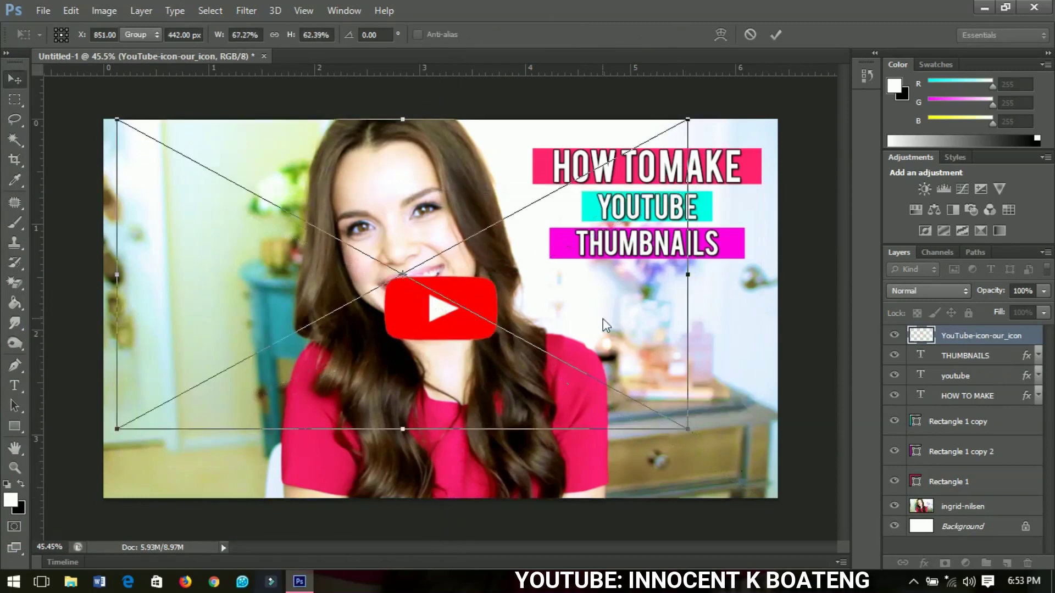
{"action": "key", "text": "Return"}
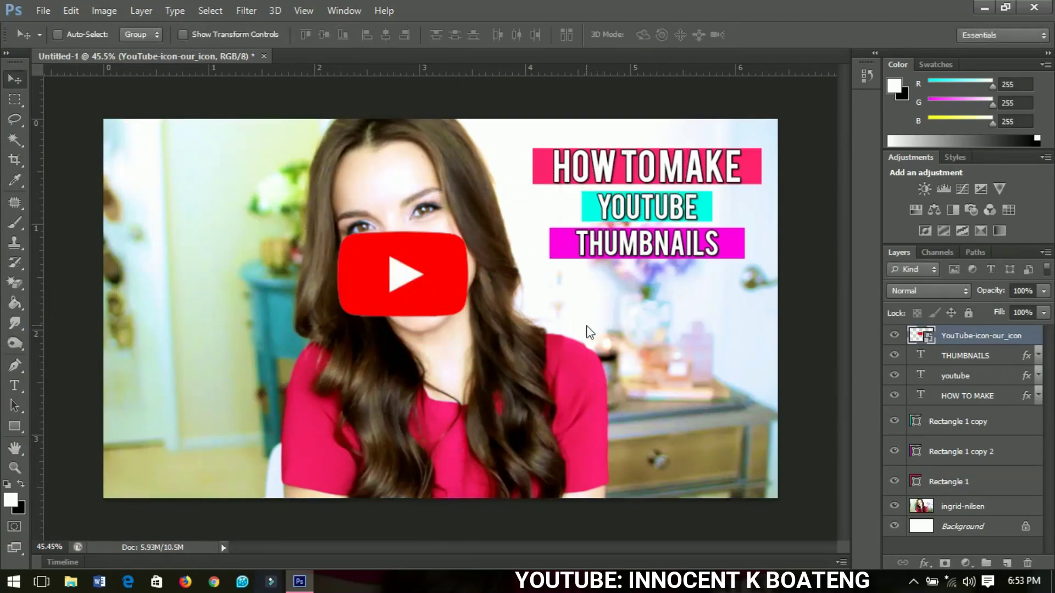
Shrink the YouTube icon further, tilt it counterclockwise, and move it to the lower-right area of the canvas
{"action": "key", "text": "ctrl+t"}
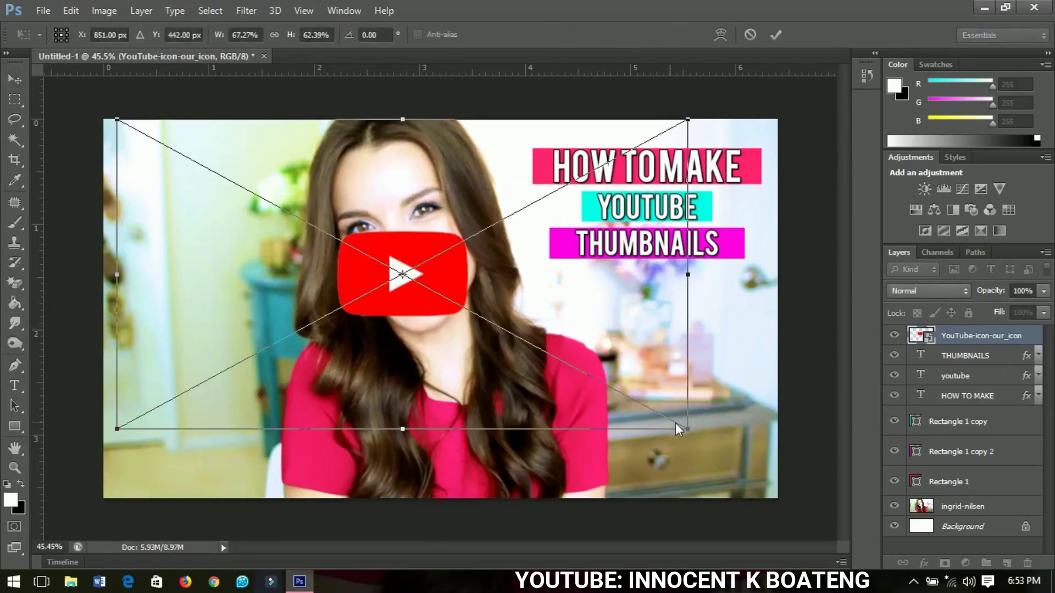
{"action": "left_click_drag", "start_coordinate": [690, 430], "coordinate": [645, 406]}
{"action": "left_click_drag", "start_coordinate": [690, 365], "coordinate": [687, 271]}
{"action": "key", "text": "Return"}
{"action": "left_click_drag", "start_coordinate": [552, 332], "coordinate": [694, 430]}
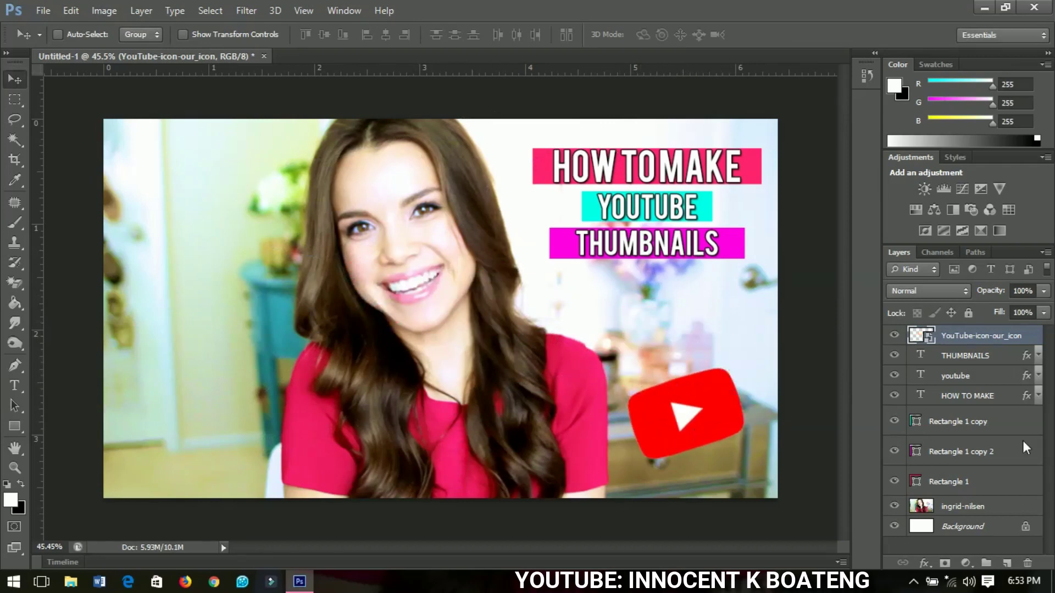
Try to save the thumbnail as a JPEG copy named THUMBNAIL
{"action": "left_click", "coordinate": [35, 7]}
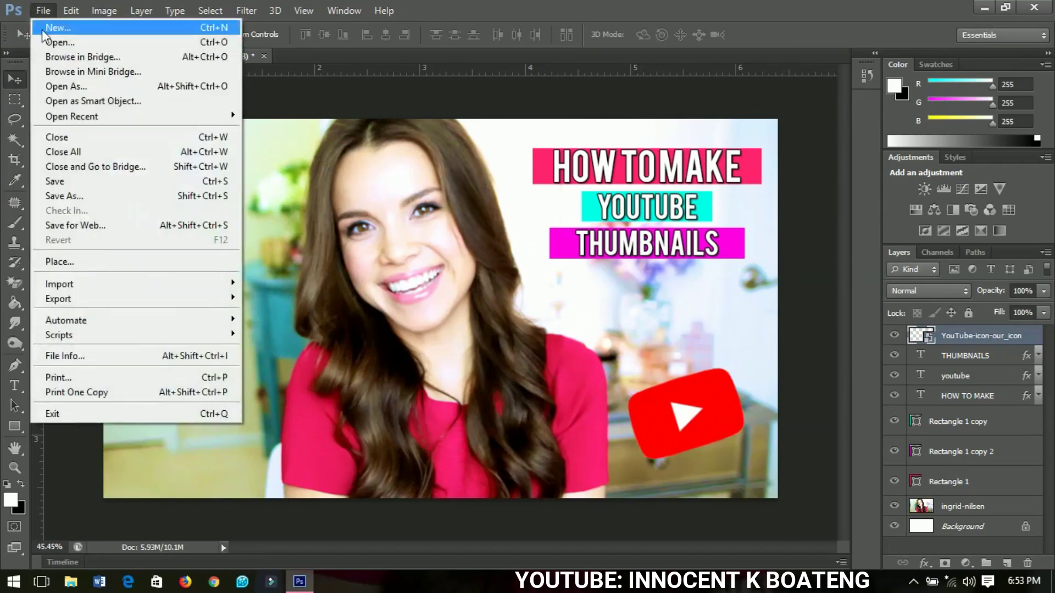
{"action": "left_click", "coordinate": [88, 184]}
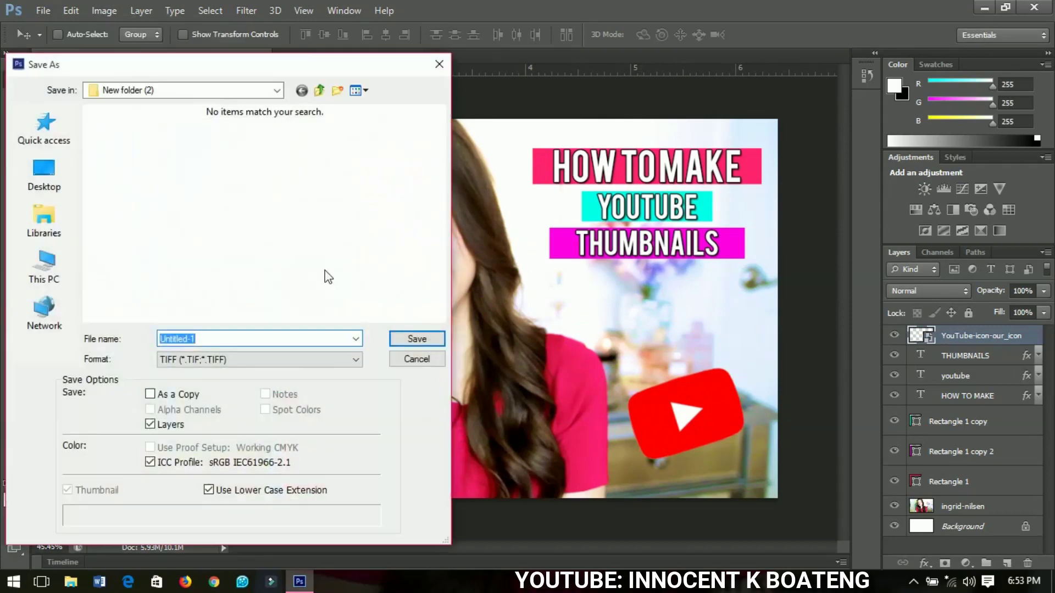
{"action": "left_click", "coordinate": [289, 358]}
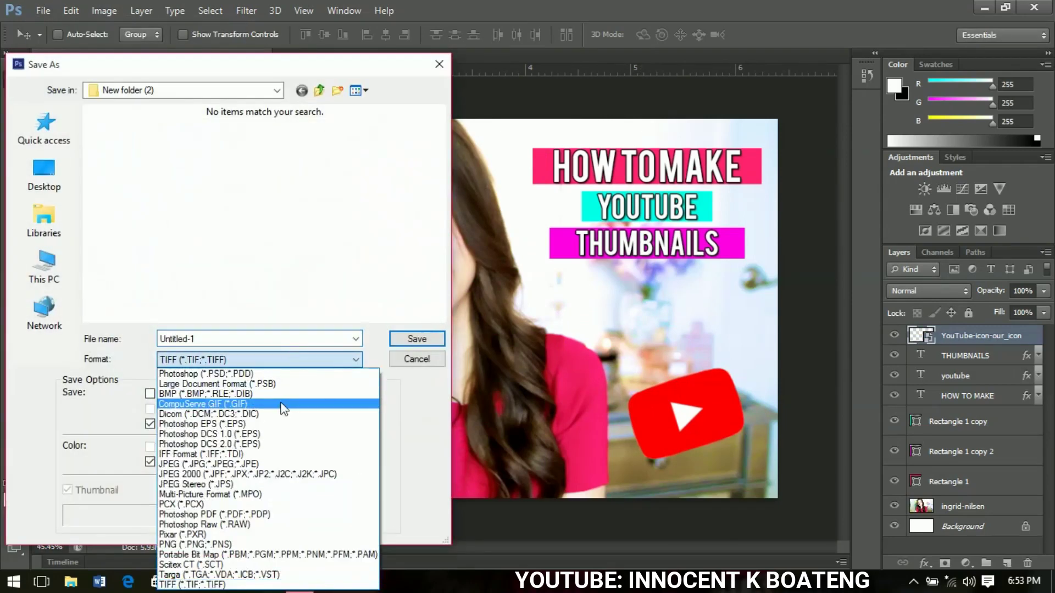
{"action": "left_click", "coordinate": [257, 465]}
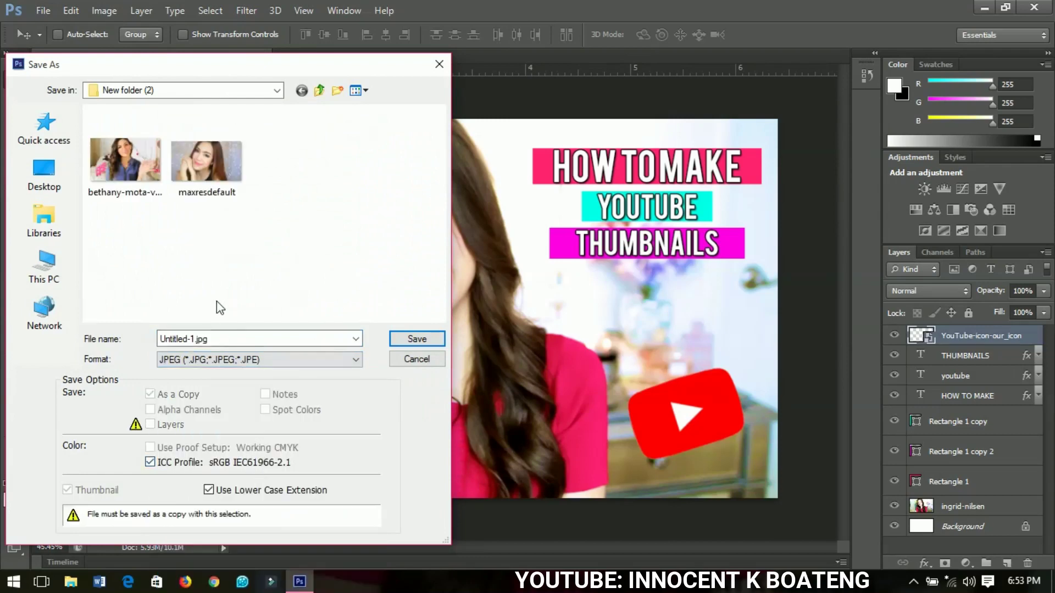
{"action": "double_click", "coordinate": [234, 341]}
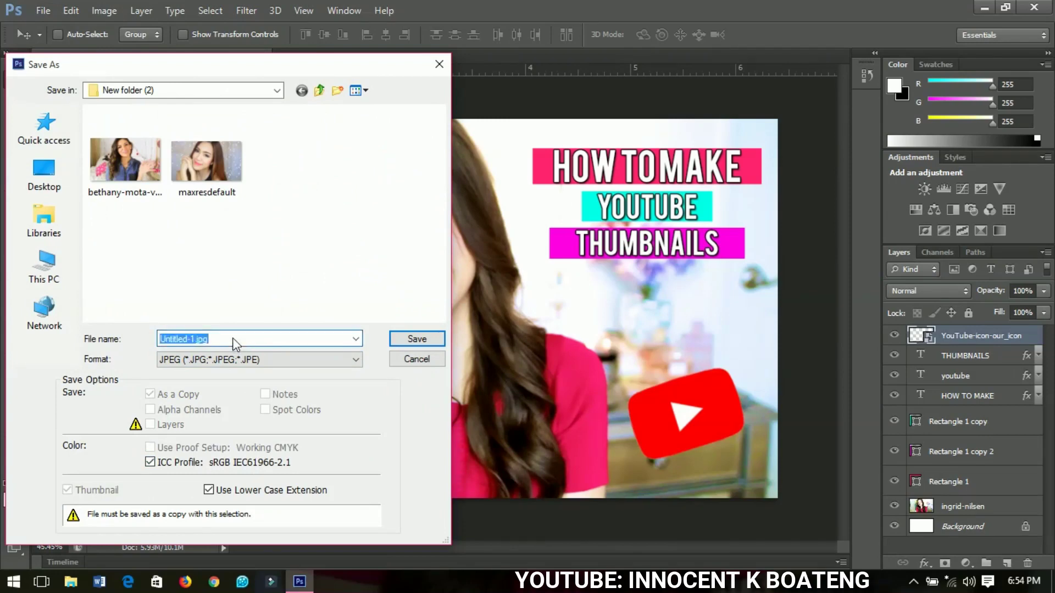
{"action": "type", "text": "THUMBNAIL"}
{"action": "key", "text": "Return"}
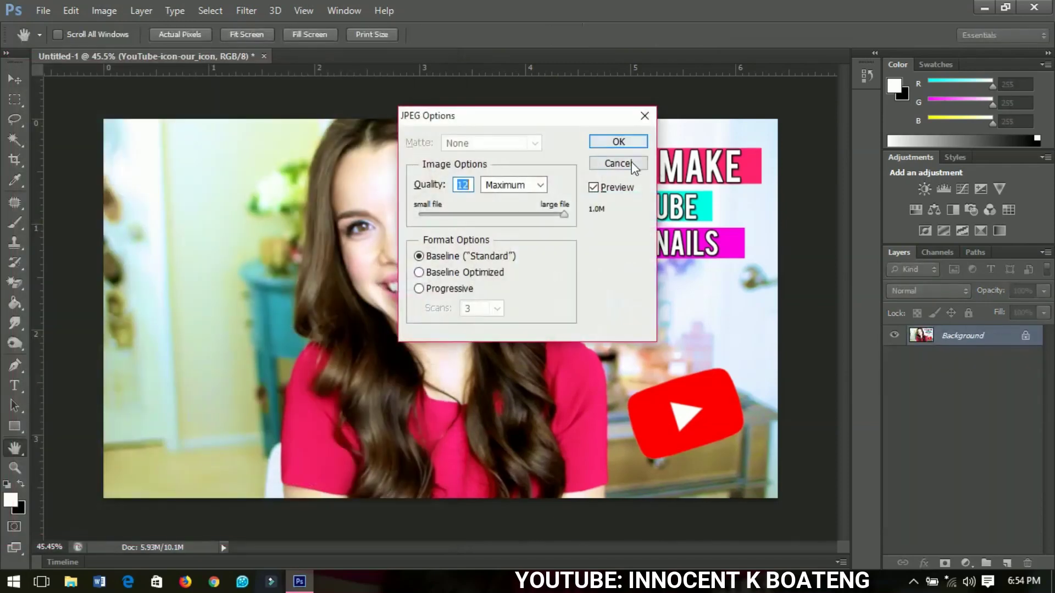
{"action": "left_click", "coordinate": [631, 163]}
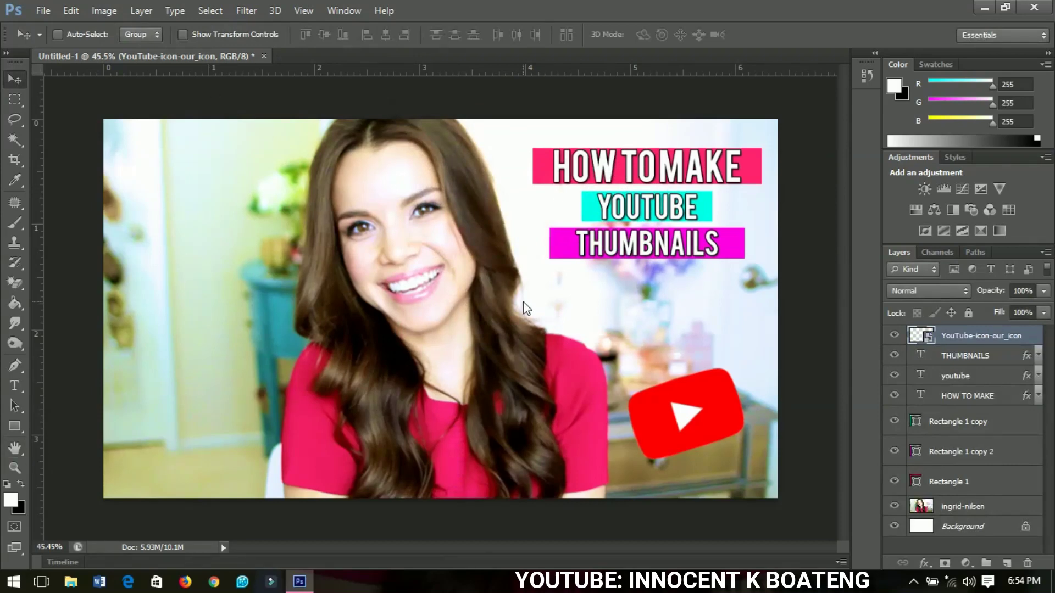
Examine the file formats offered for saving the thumbnail, including Photoshop PSD, and leave without saving
{"action": "left_click", "coordinate": [42, 12]}
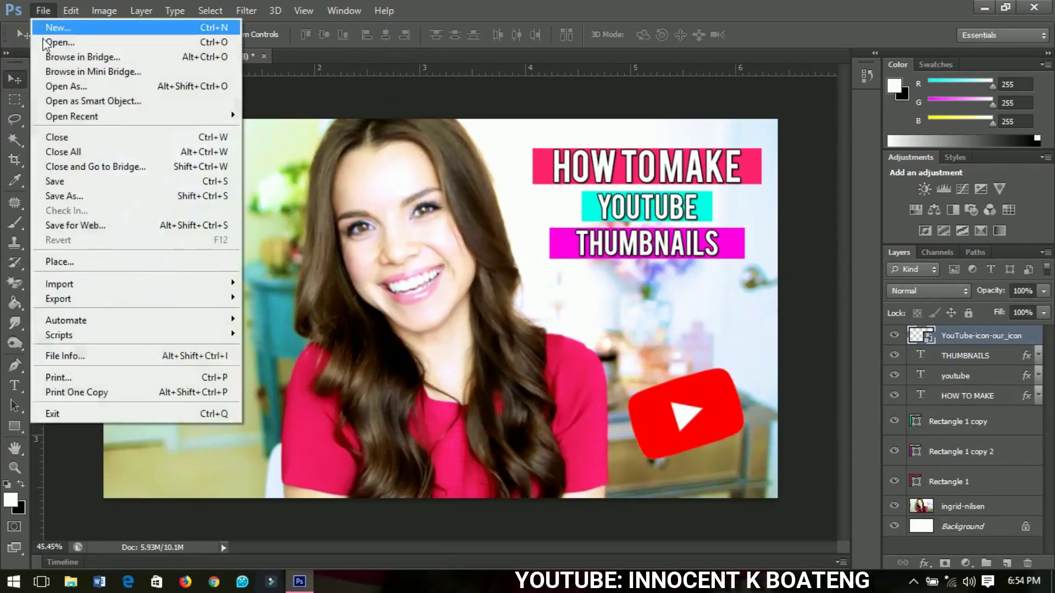
{"action": "left_click", "coordinate": [88, 181]}
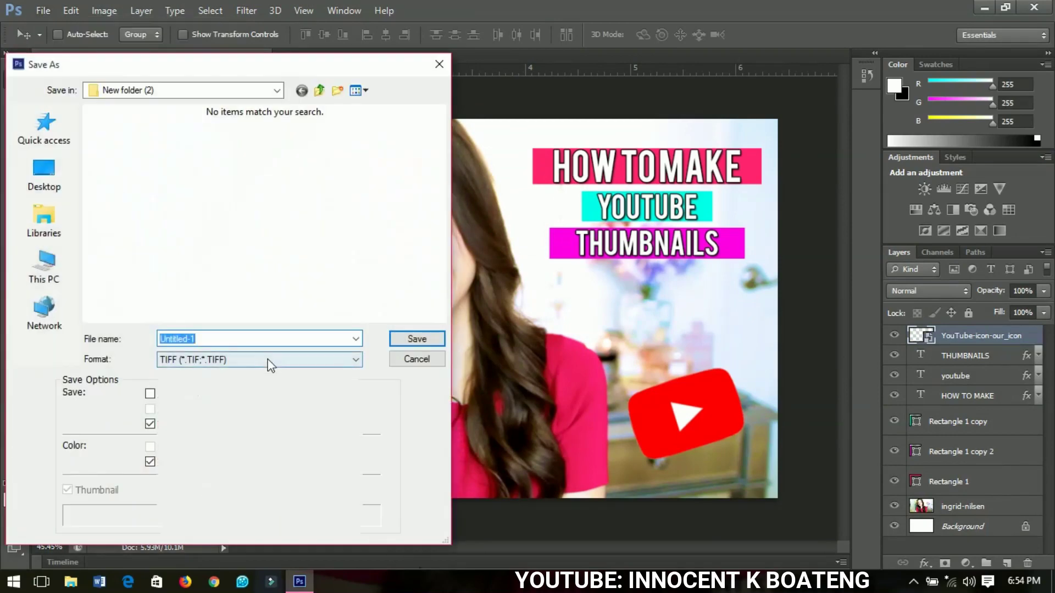
{"action": "left_click", "coordinate": [266, 360]}
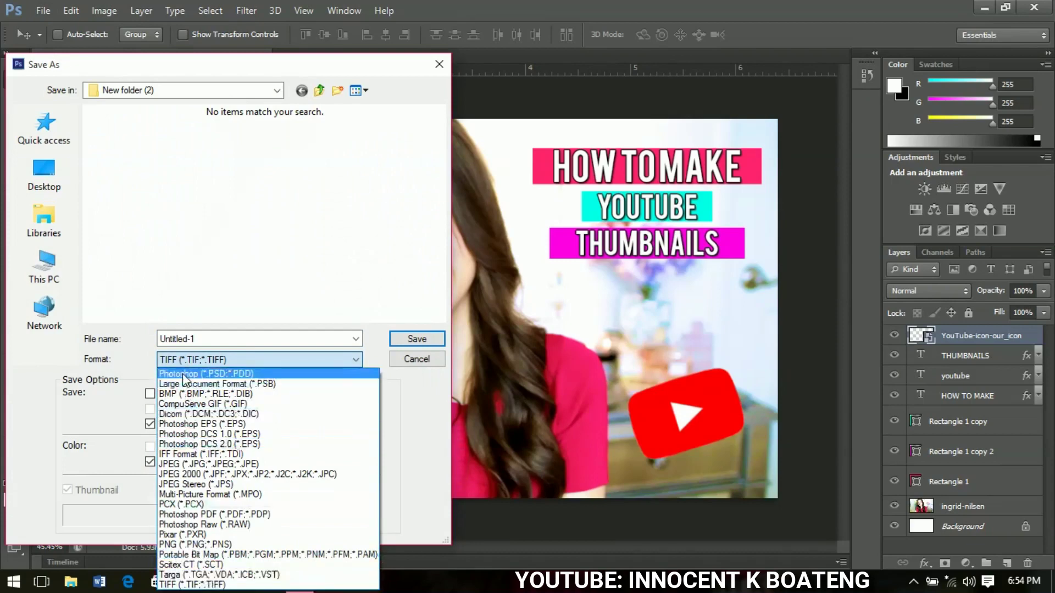
{"action": "left_click", "coordinate": [223, 69]}
{"action": "left_click_drag", "start_coordinate": [330, 77], "coordinate": [558, 139]}
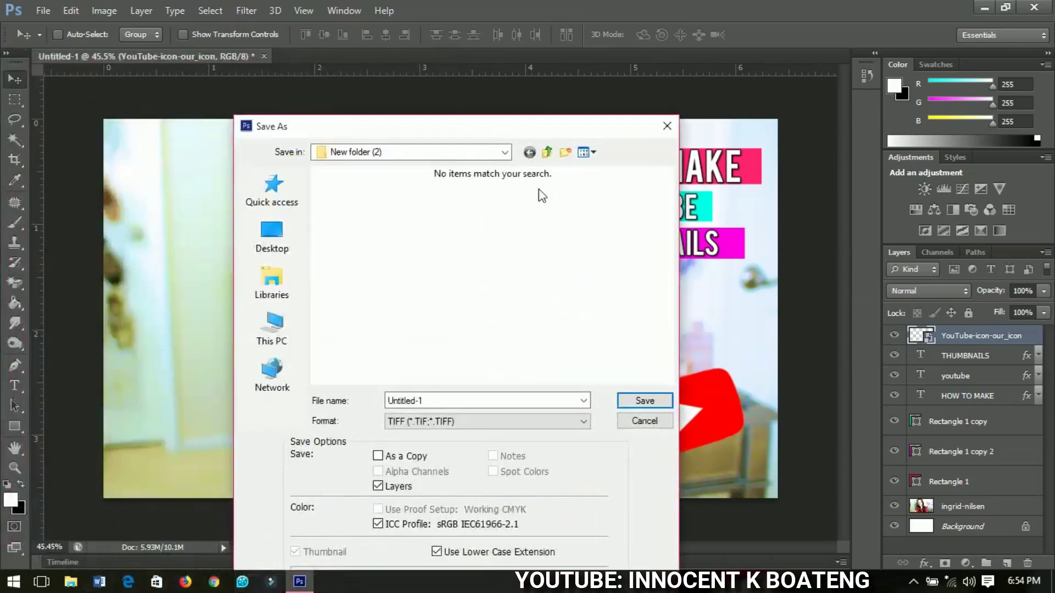
{"action": "left_click", "coordinate": [455, 422]}
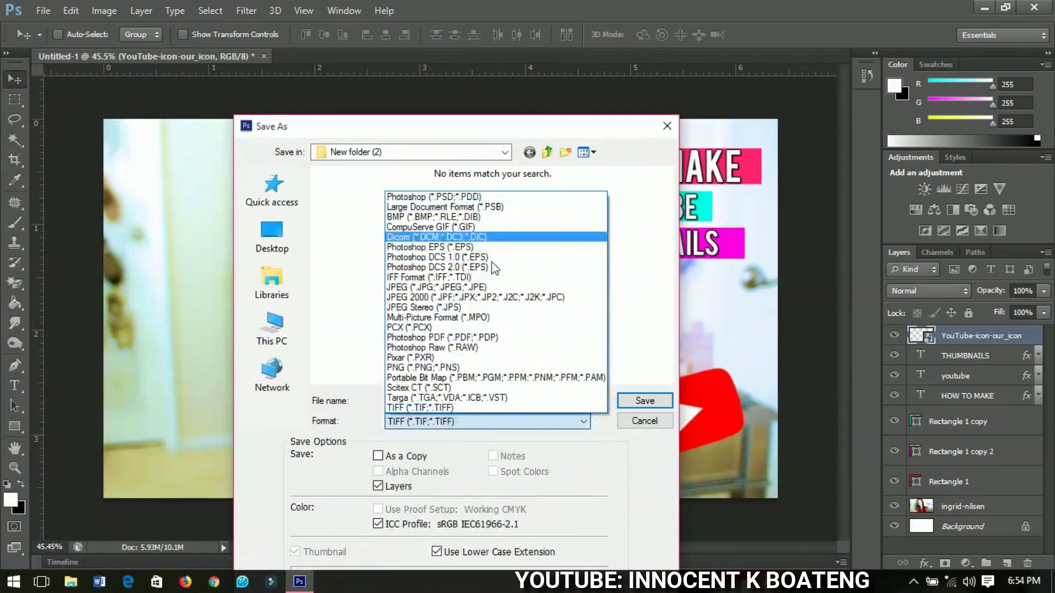
{"action": "left_click", "coordinate": [658, 420]}
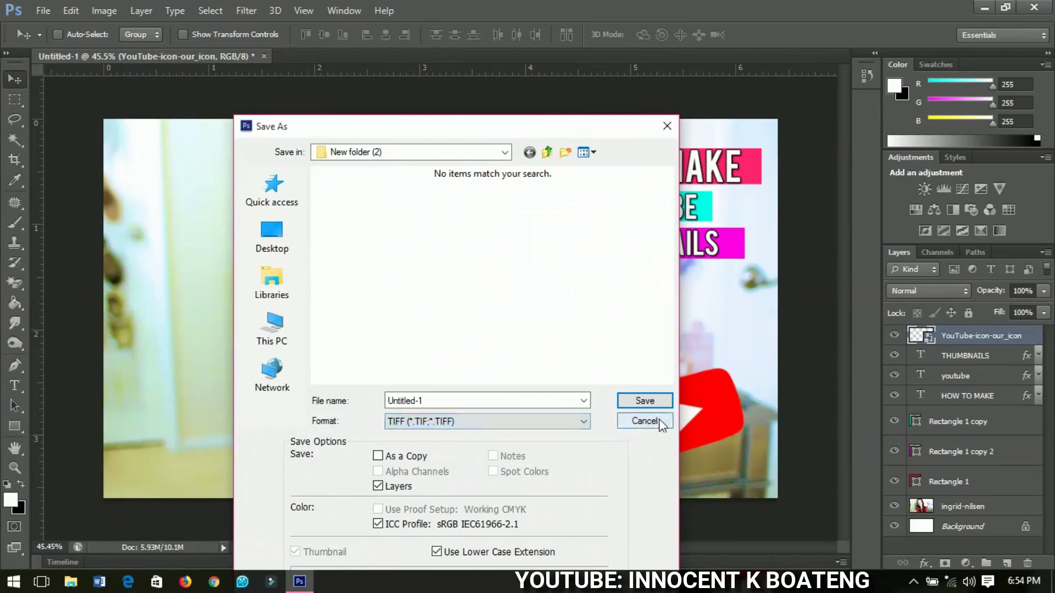
{"action": "left_click", "coordinate": [659, 419]}
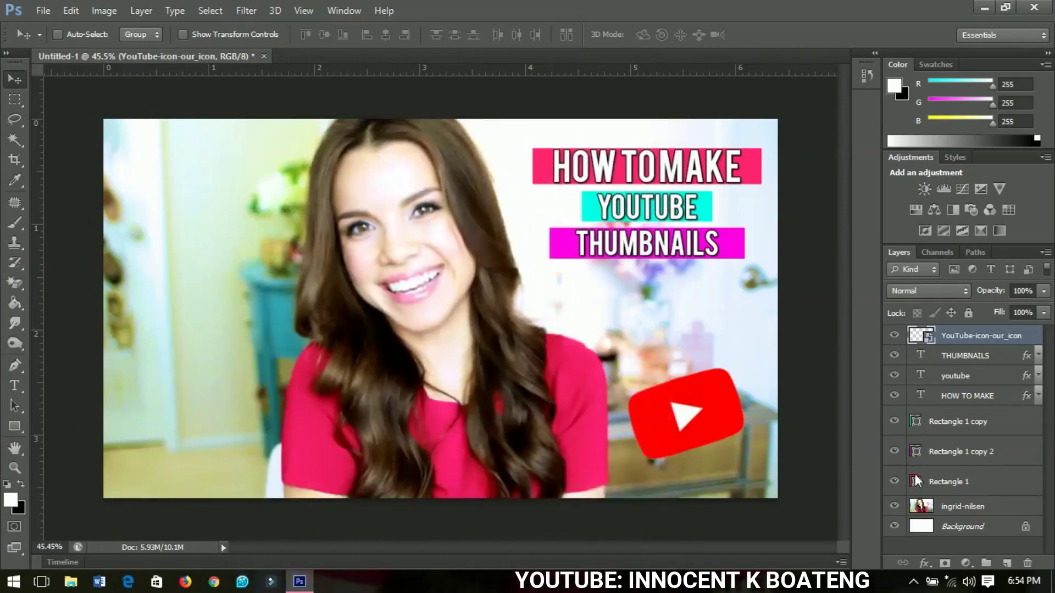
Place the bethany-mota-video image directly above the ingrid-nilsen layer, scaled to about 54% so it covers the full canvas width
{"action": "left_click", "coordinate": [974, 503]}
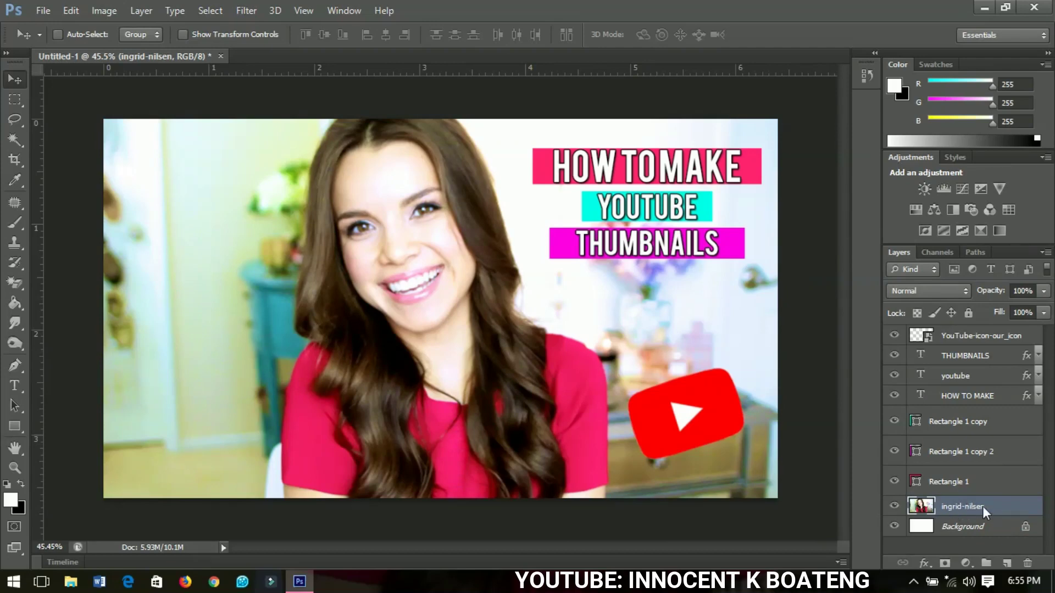
{"action": "left_click", "coordinate": [48, 7]}
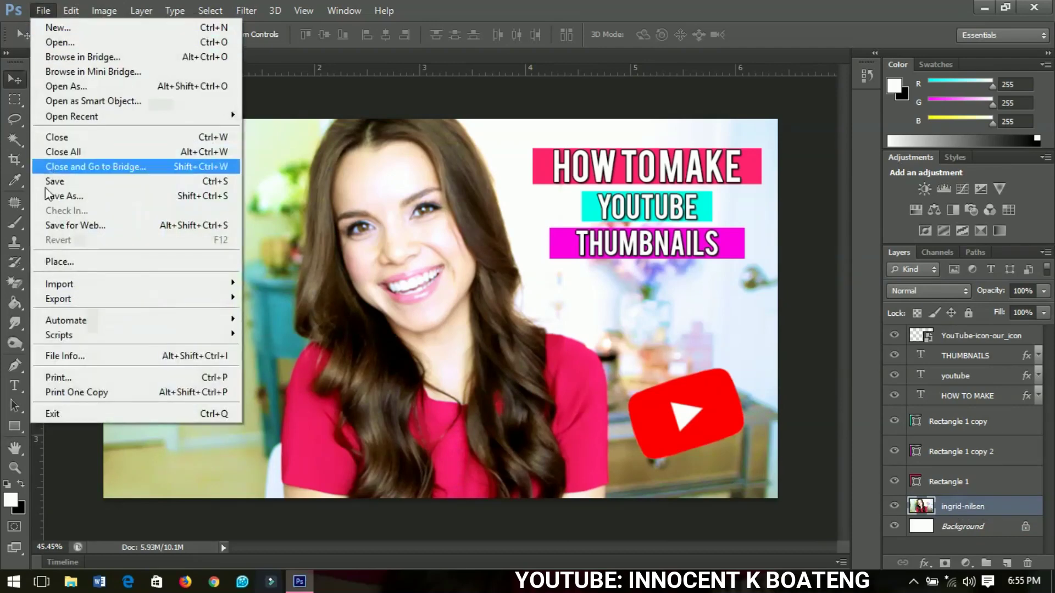
{"action": "left_click", "coordinate": [55, 262]}
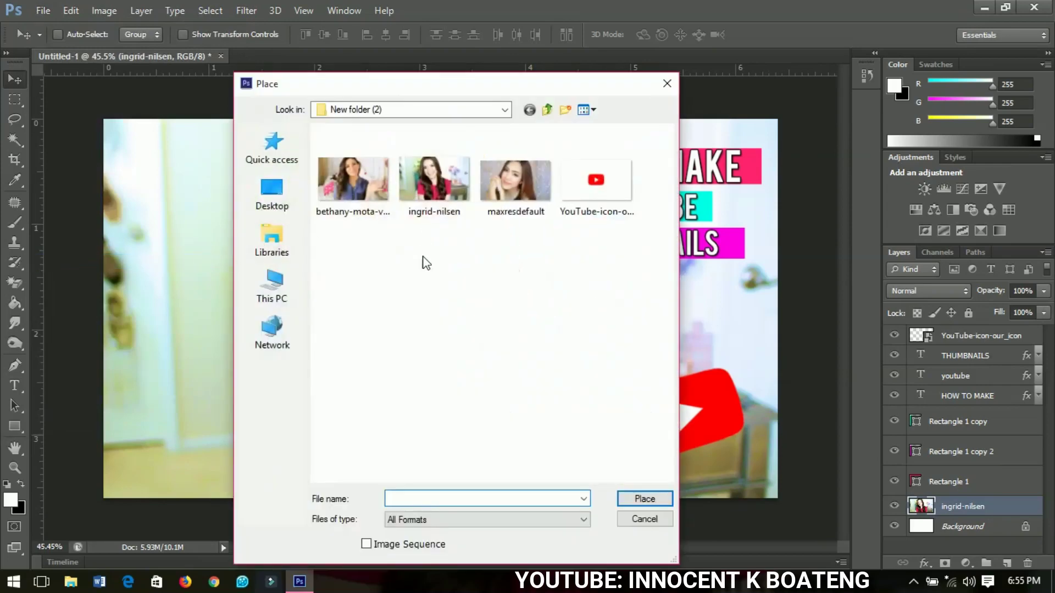
{"action": "left_click", "coordinate": [381, 213]}
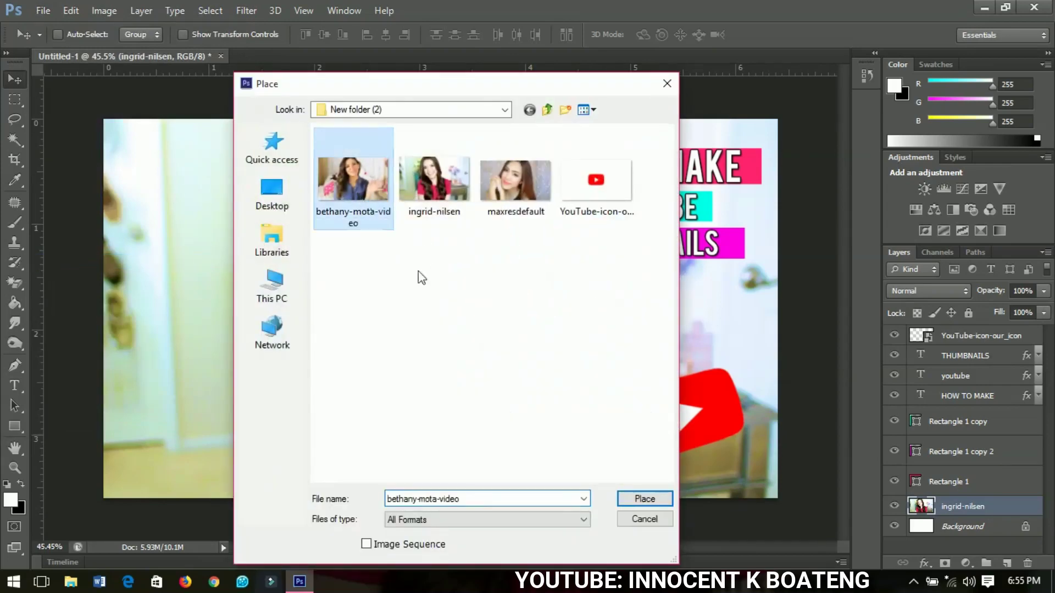
{"action": "left_click", "coordinate": [642, 500]}
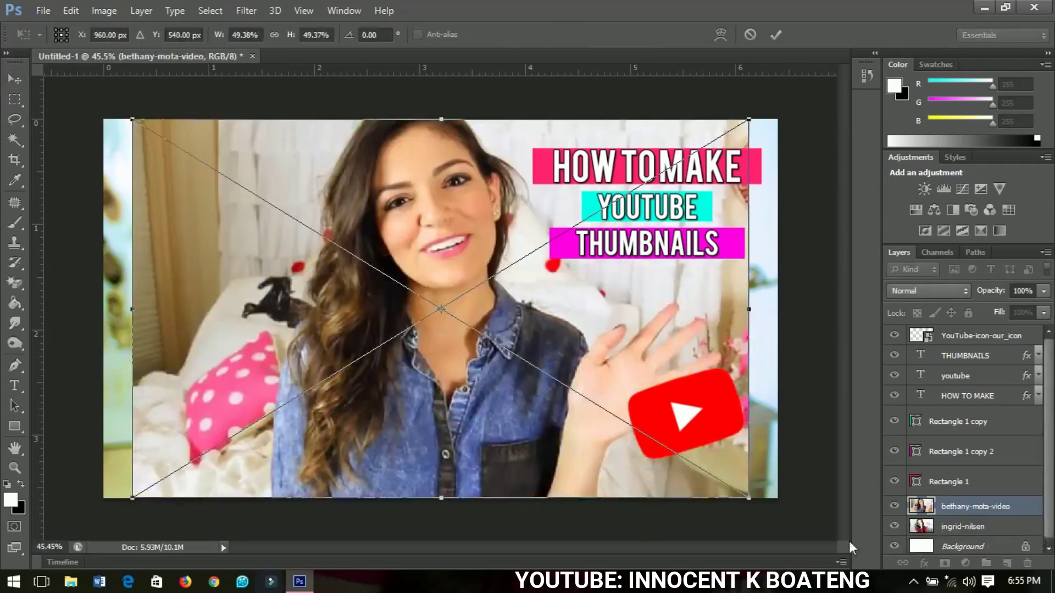
{"action": "left_click_drag", "start_coordinate": [746, 503], "coordinate": [773, 523]}
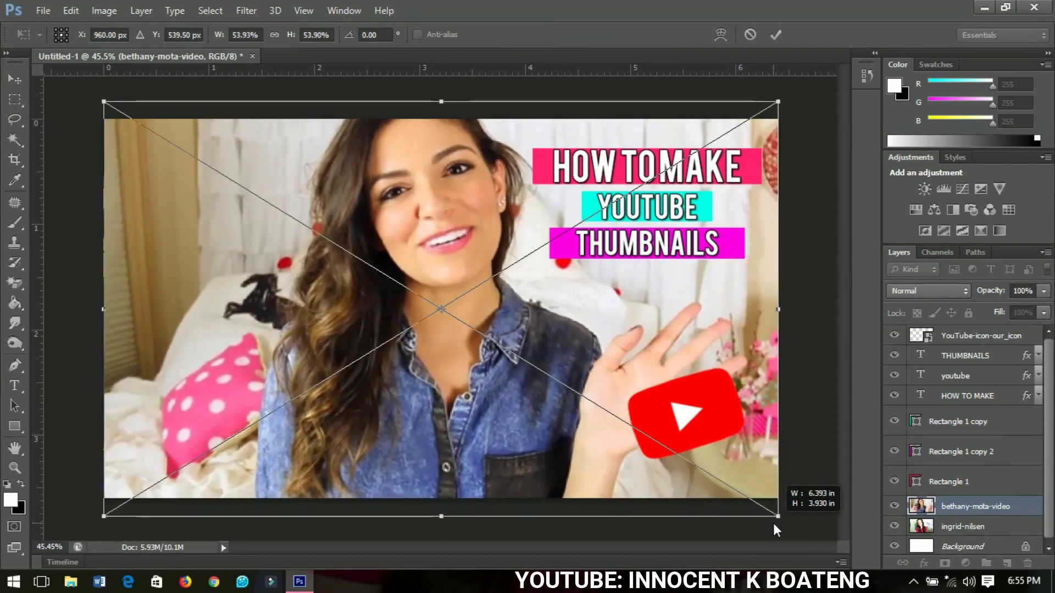
{"action": "key", "text": "Return"}
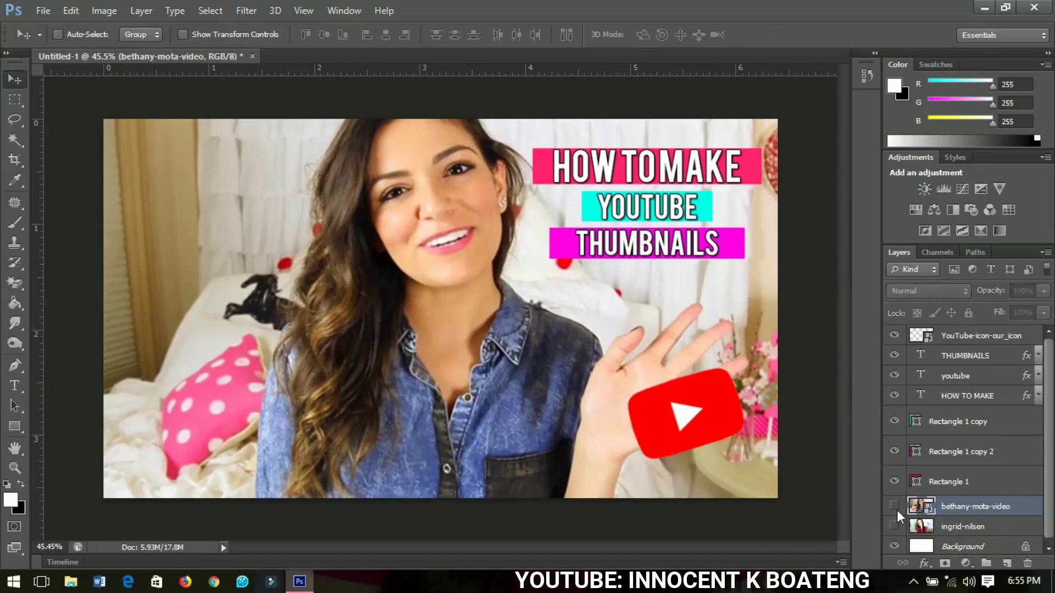
Hide the ingrid-nilsen layer, keep bethany-mota-video shown, and rasterize the bethany-mota-video layer
{"action": "left_click", "coordinate": [897, 510]}
{"action": "left_click", "coordinate": [897, 510]}
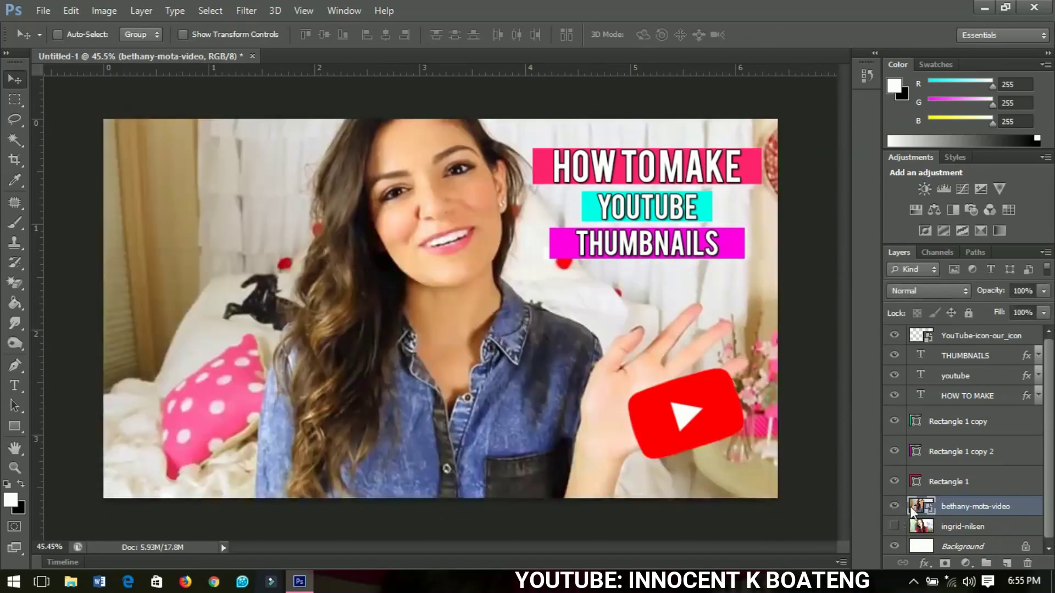
{"action": "right_click", "coordinate": [967, 506]}
{"action": "left_click", "coordinate": [739, 159]}
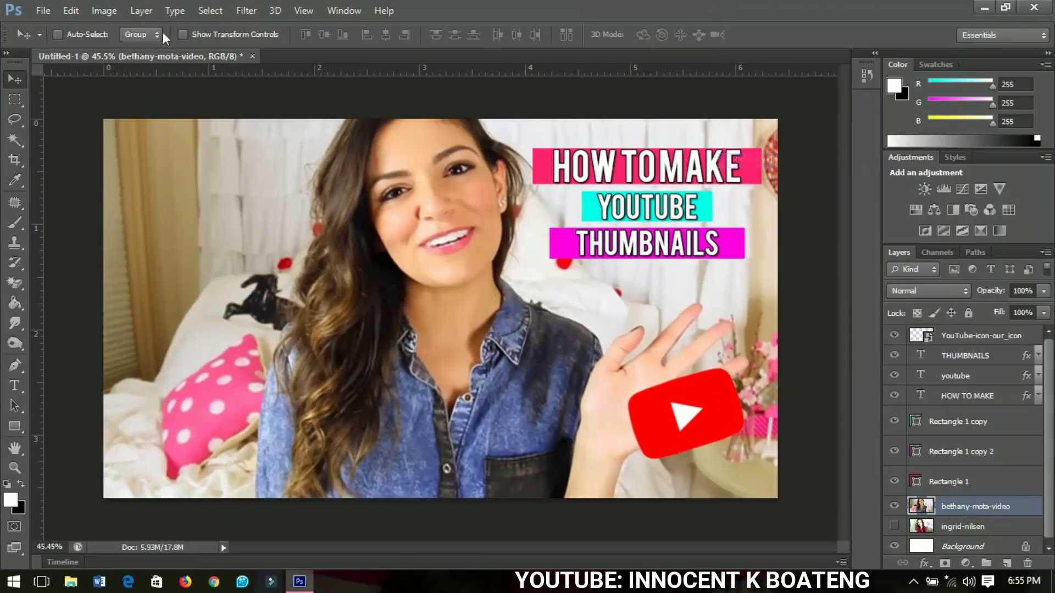